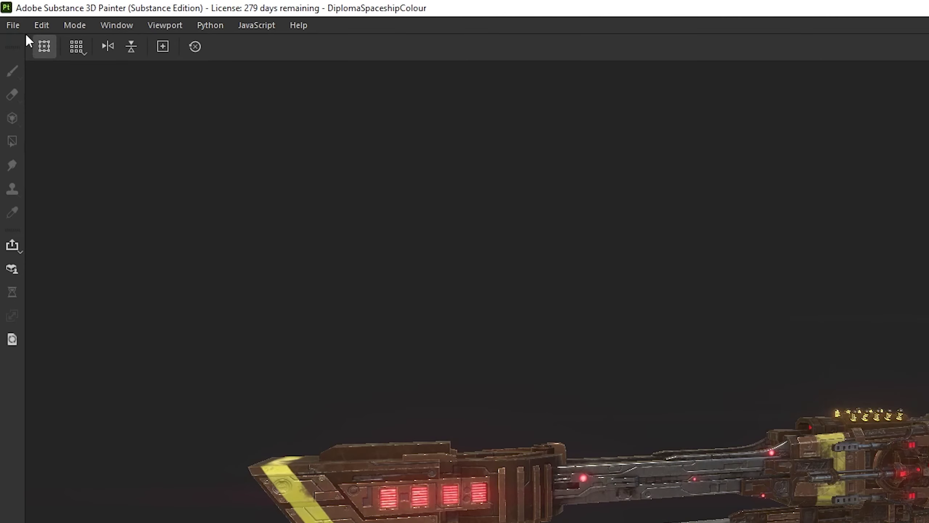
Start a texture export and browse the output folder to Desktop > FighterSpaceship > sourceimages
click(7, 12)
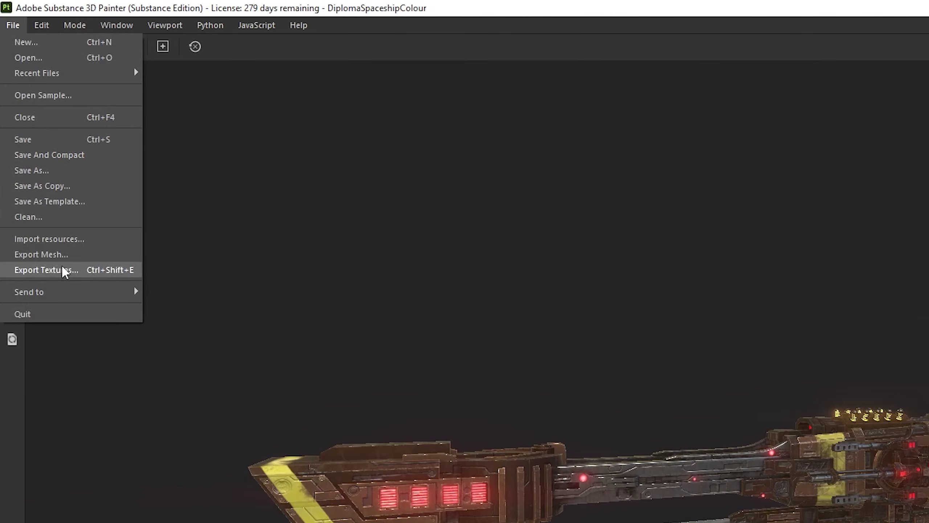
click(91, 270)
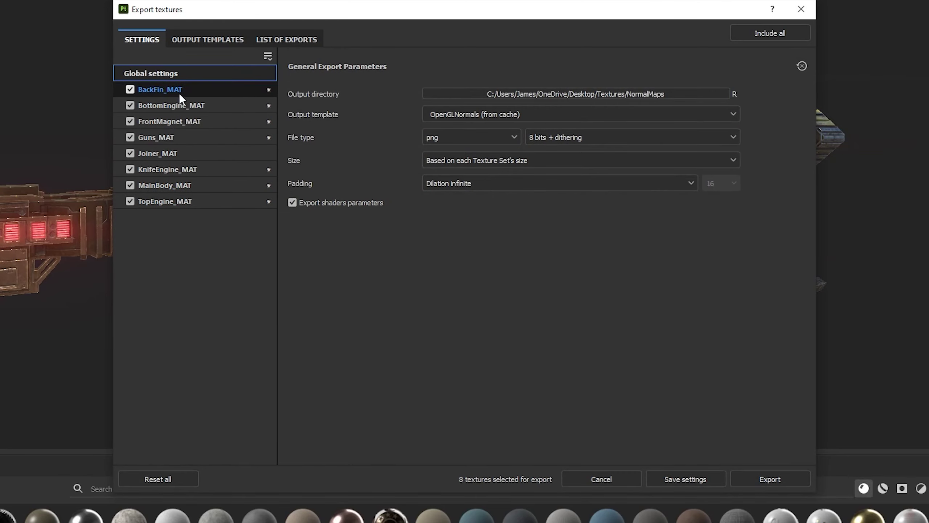
click(462, 95)
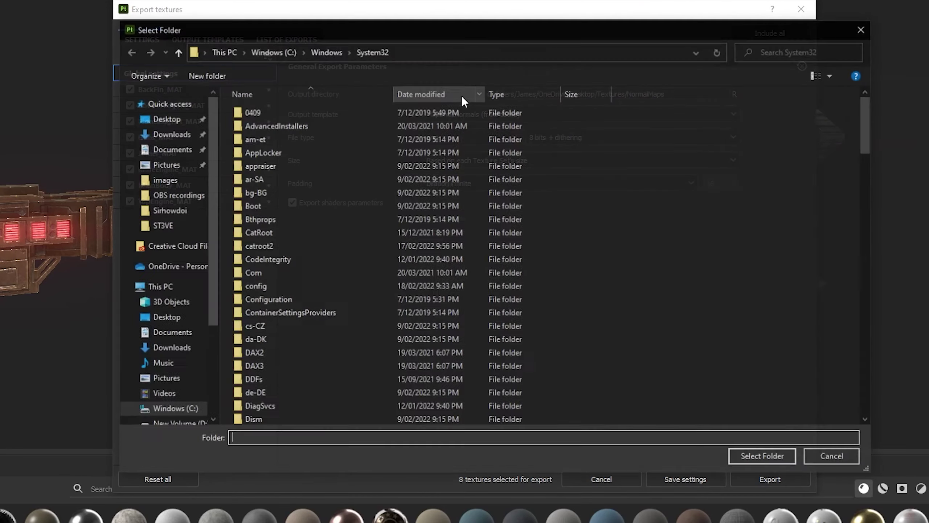
click(165, 120)
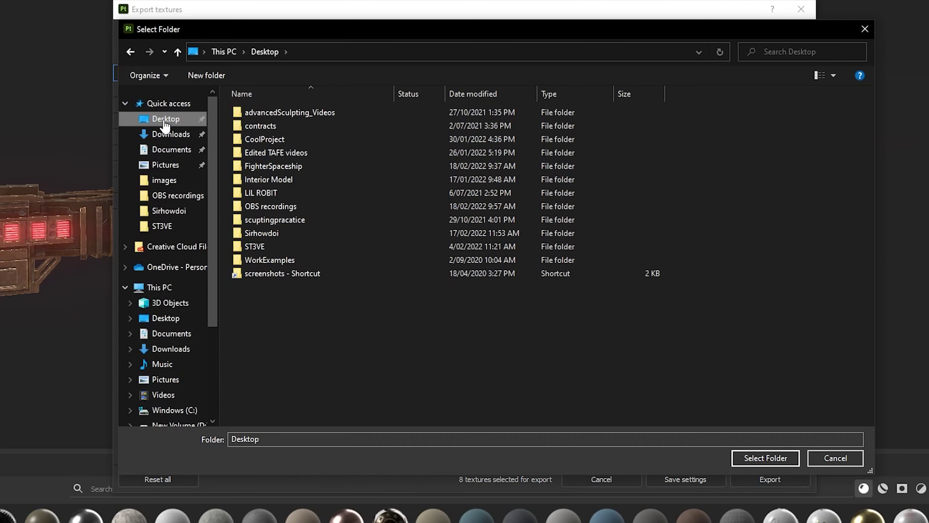
double_click(286, 166)
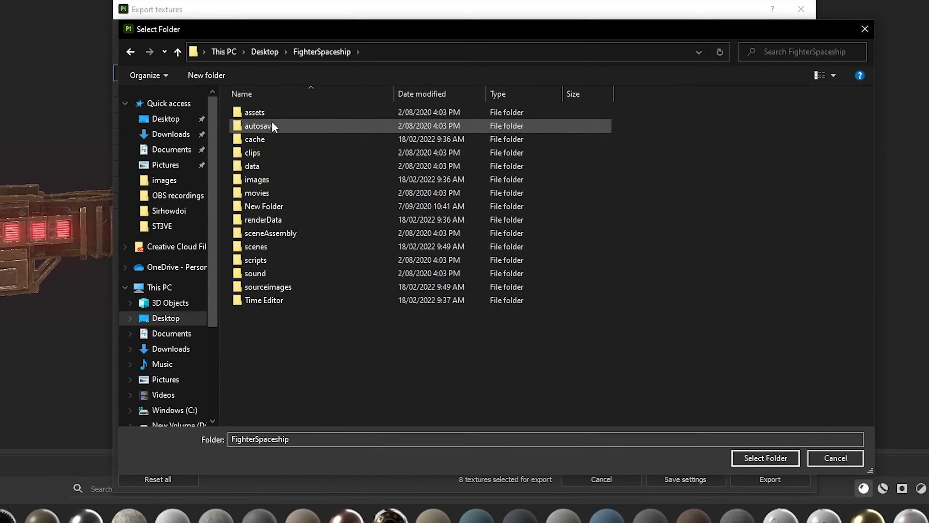
double_click(294, 285)
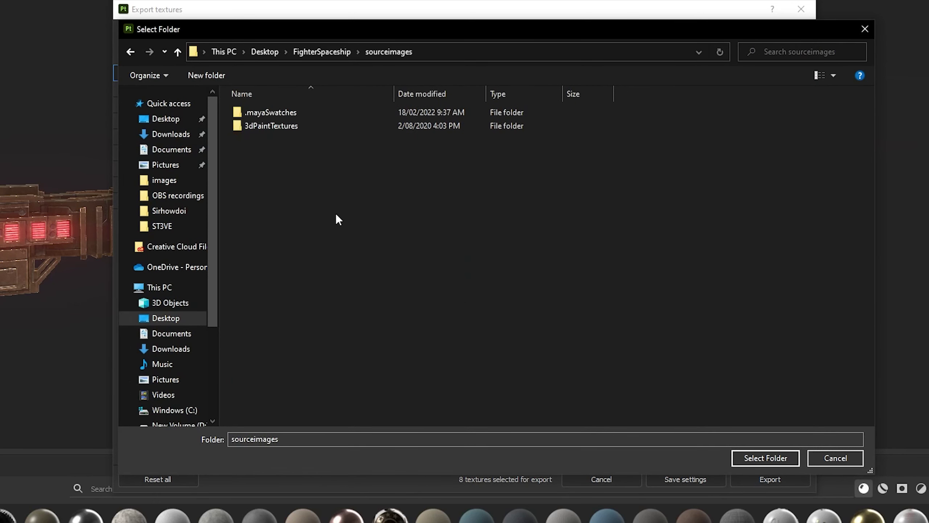
Confirm sourceimages as output, with the PBR Metallic Roughness template at size 4096
click(787, 462)
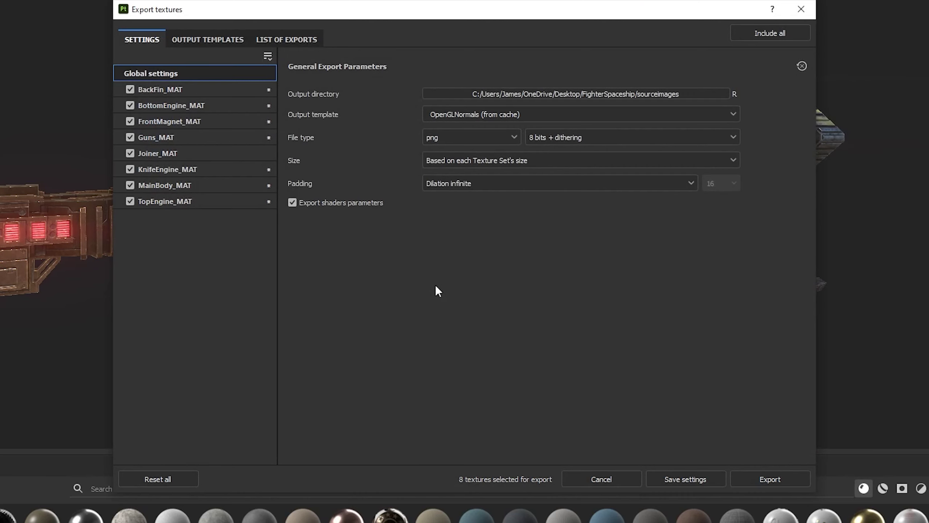
click(471, 115)
drag(738, 228, 737, 184)
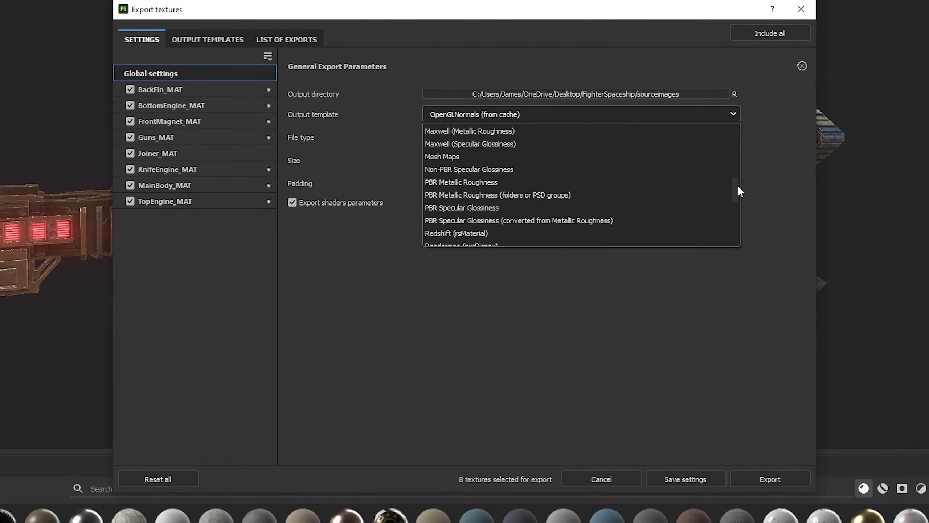
click(521, 183)
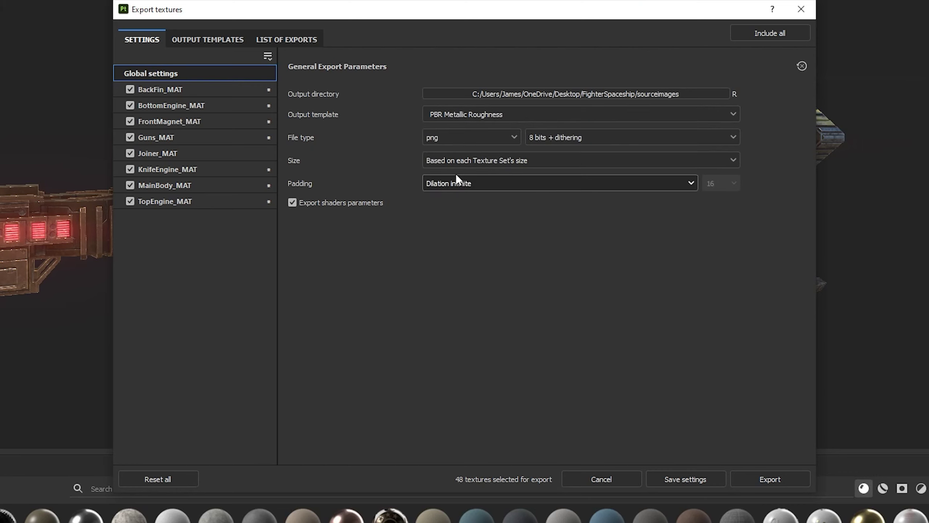
click(452, 160)
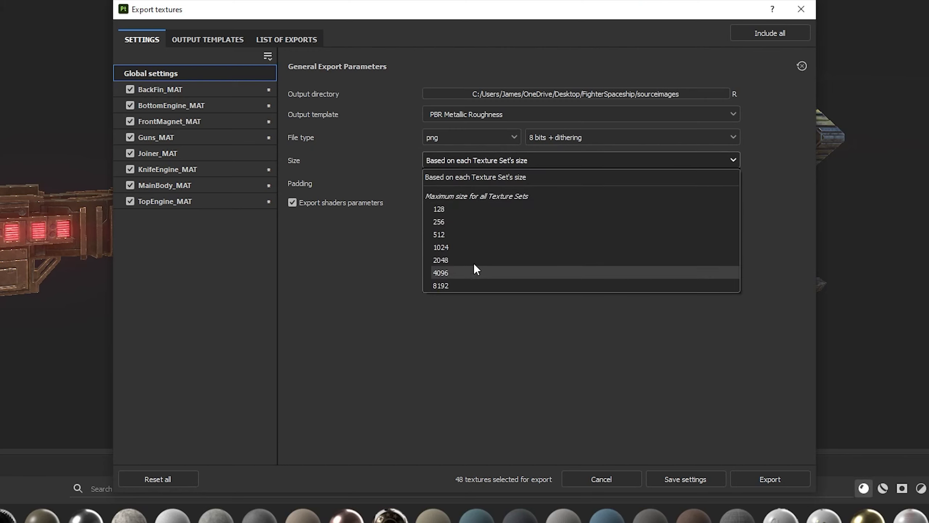
click(478, 272)
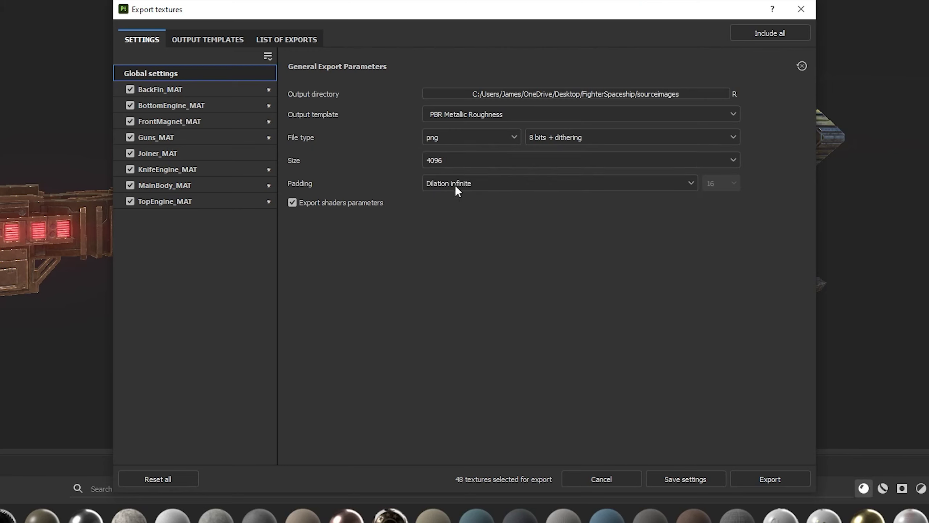
Export the 48 textures and widen the window to read the export log
click(779, 479)
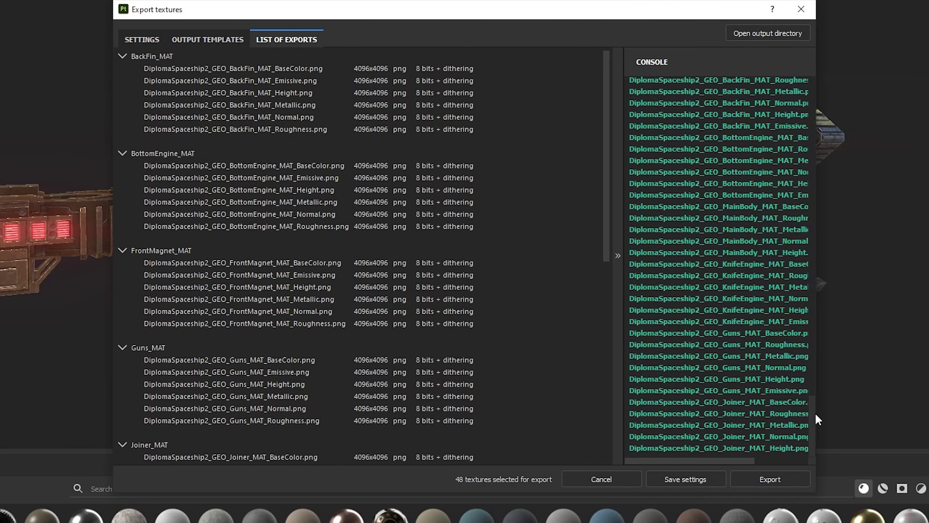
drag(815, 412, 849, 413)
drag(655, 374, 573, 377)
scroll(718, 264, up, 9)
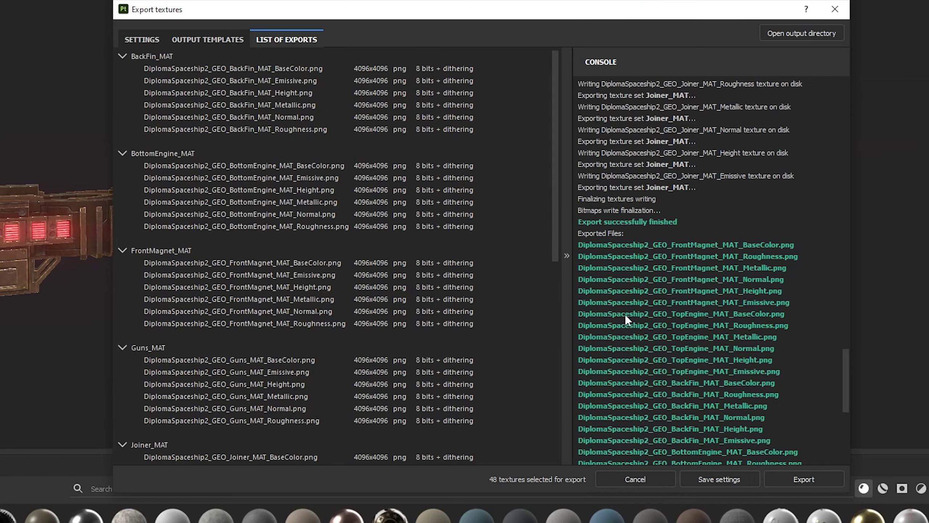
scroll(661, 369, down, 9)
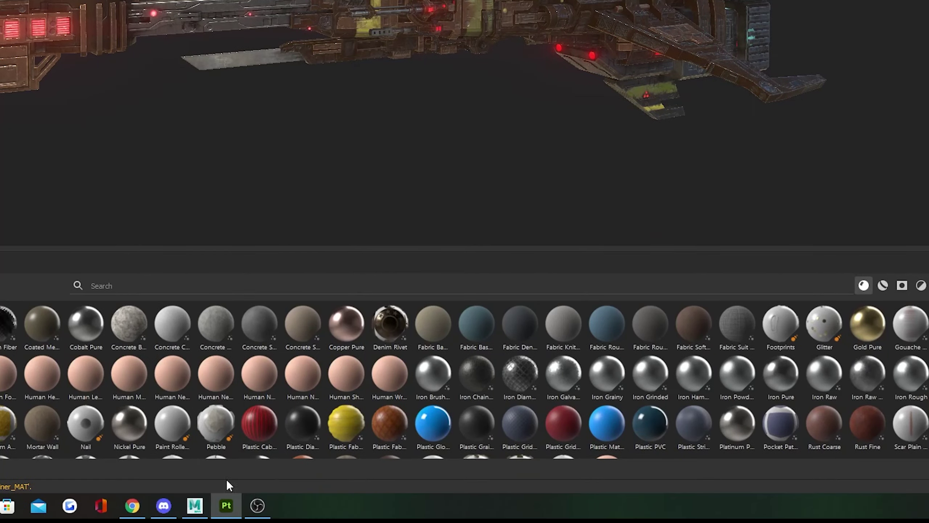
Keep FighterSpaceship as project, open Spaceship_Animationtutorial.mb and select Front_Magnet
click(227, 504)
click(117, 253)
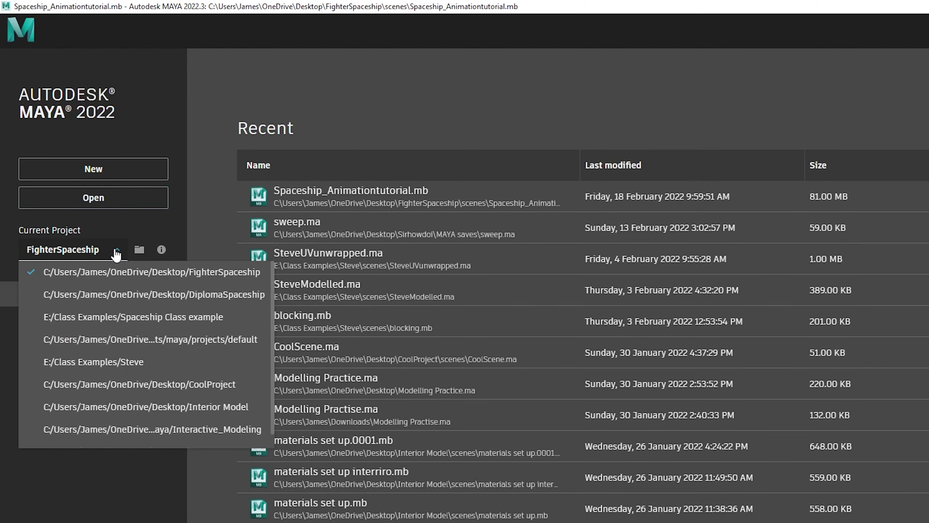
click(127, 267)
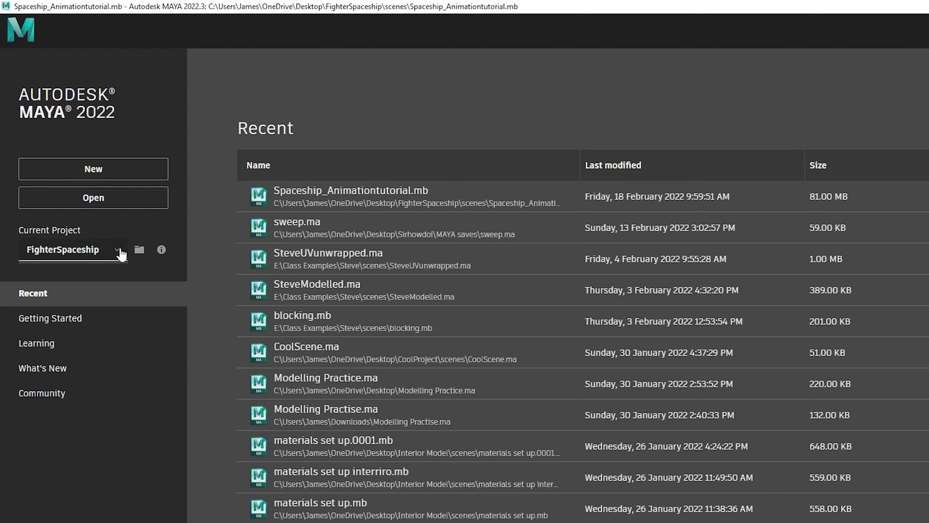
click(111, 202)
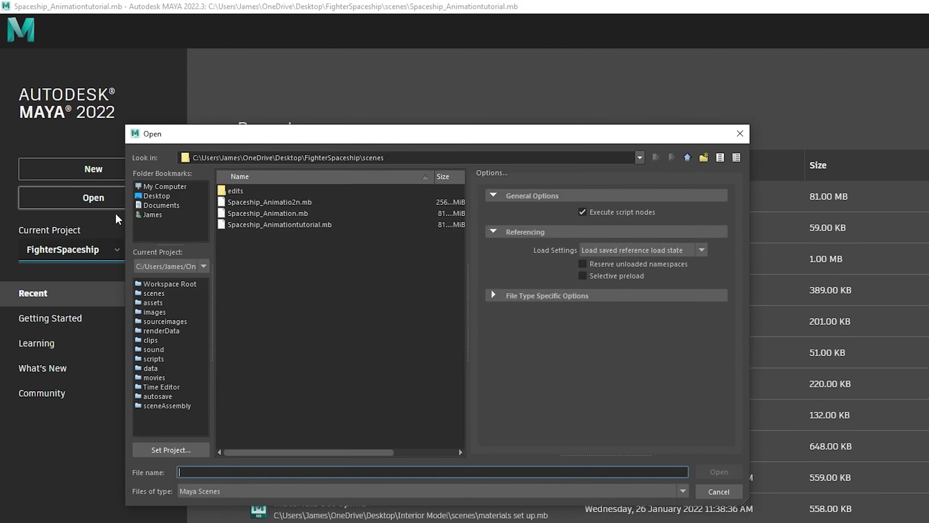
double_click(310, 225)
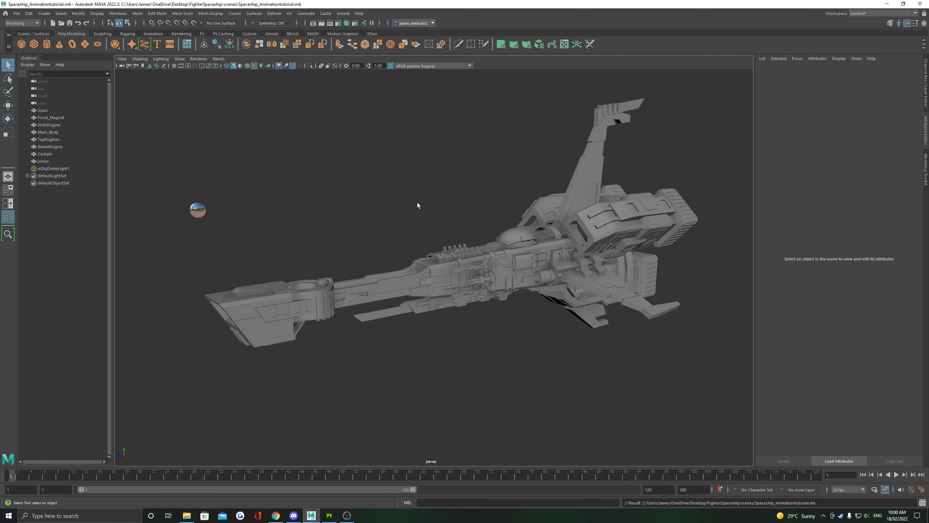
click(316, 306)
Frame Front_Magnet, show its material attributes and add a File node to Base Color
key(f)
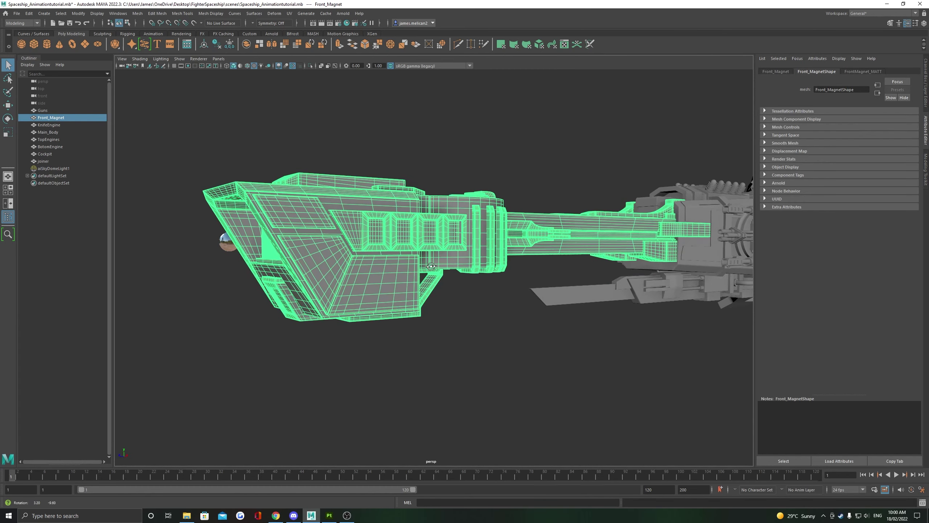
right_click(443, 224)
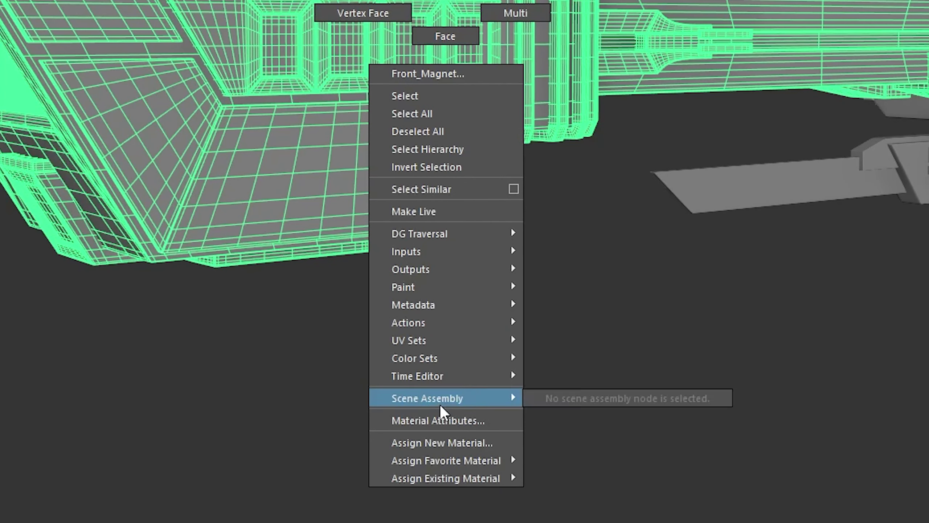
click(444, 422)
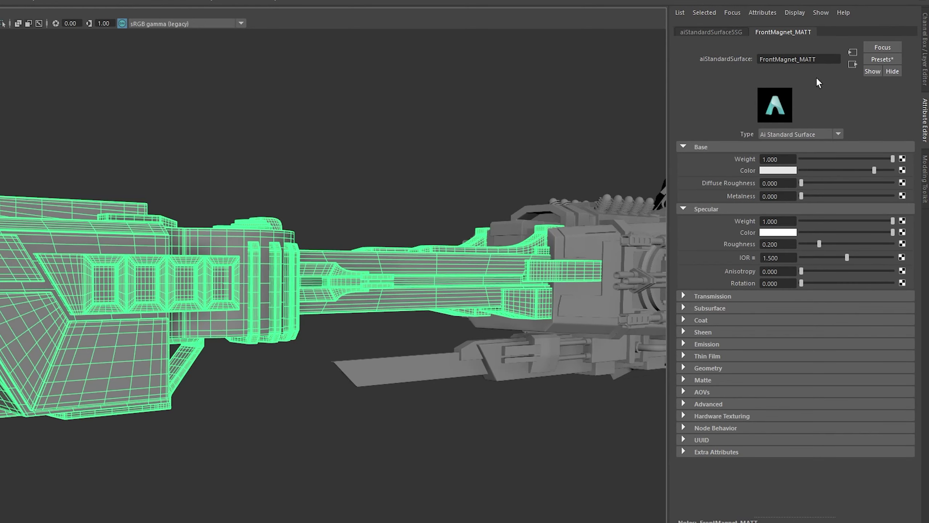
click(825, 59)
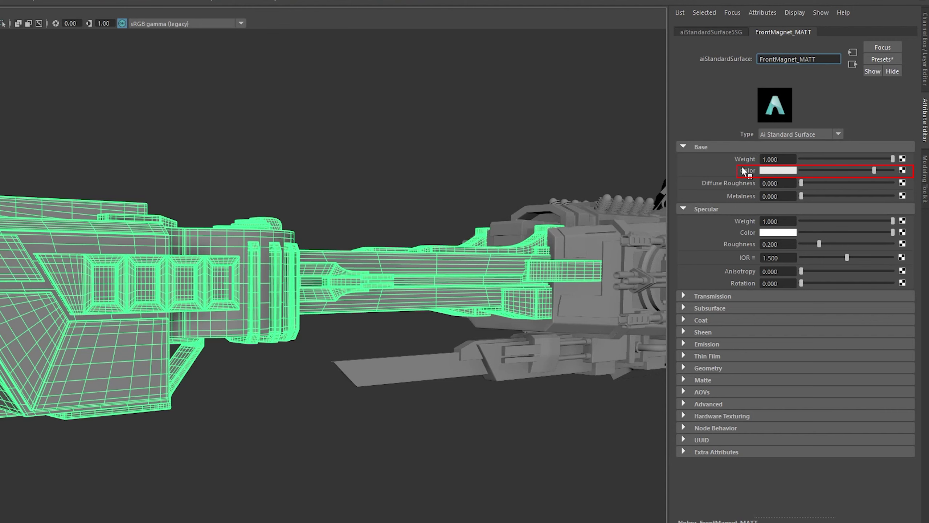
click(902, 170)
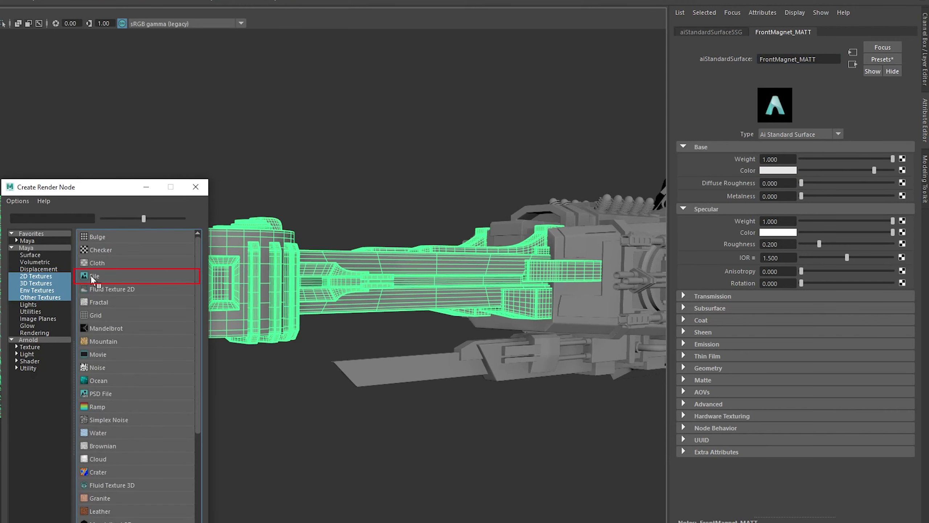
click(90, 275)
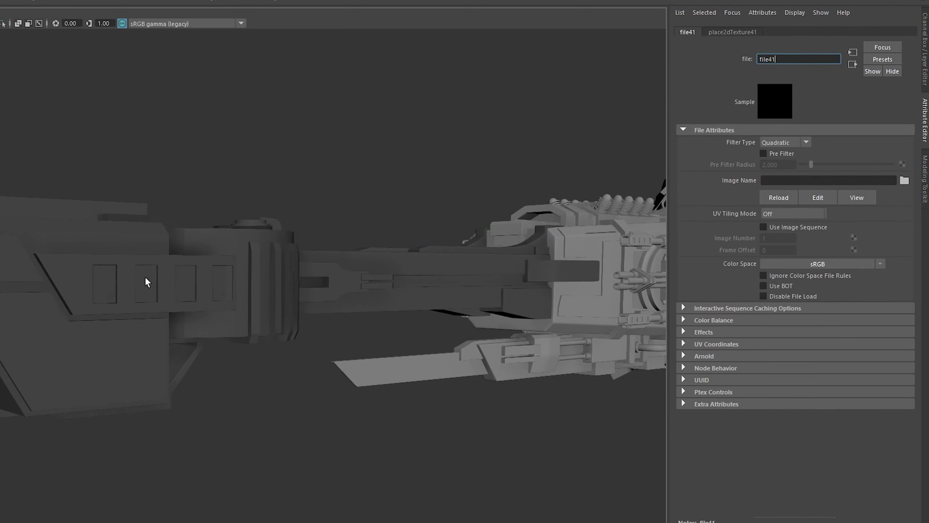
Load FrontMagnet_MAT_BaseColor.png into the base colour file texture
click(903, 180)
drag(316, 191, 341, 191)
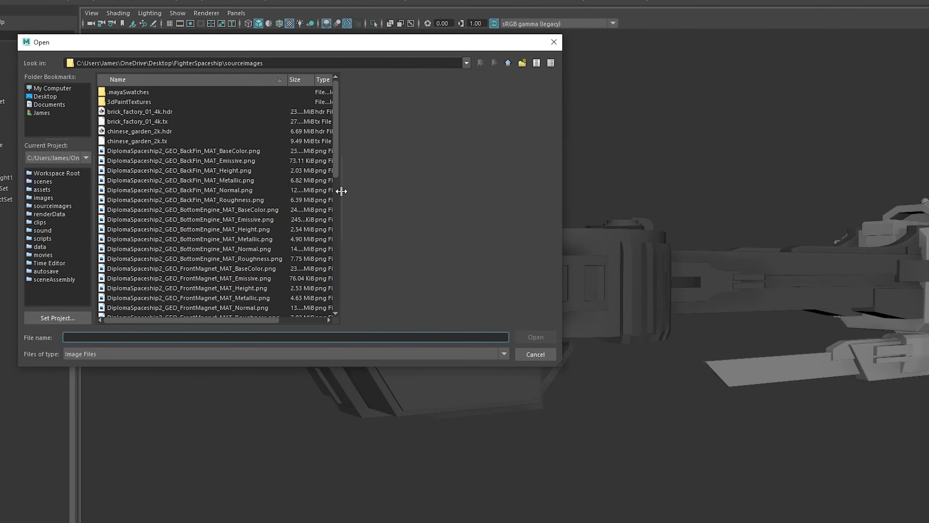
drag(337, 128, 336, 144)
click(200, 229)
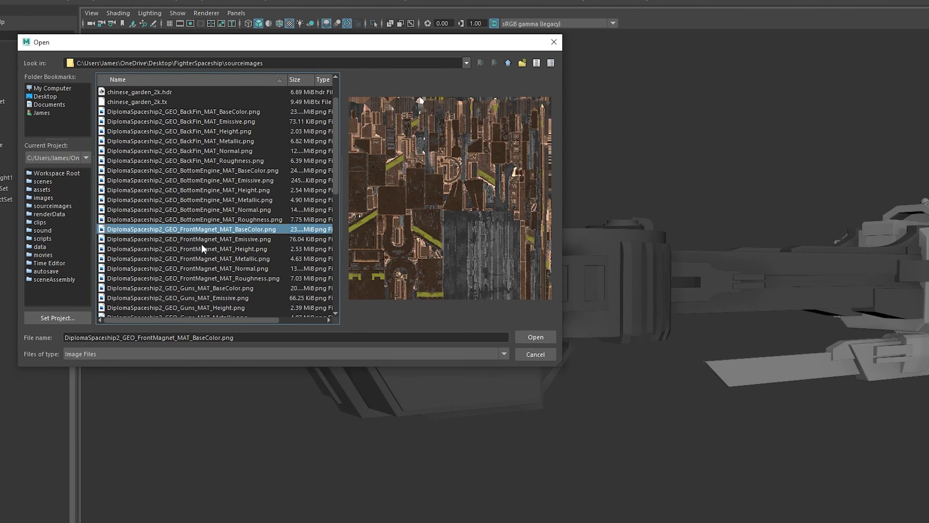
click(552, 339)
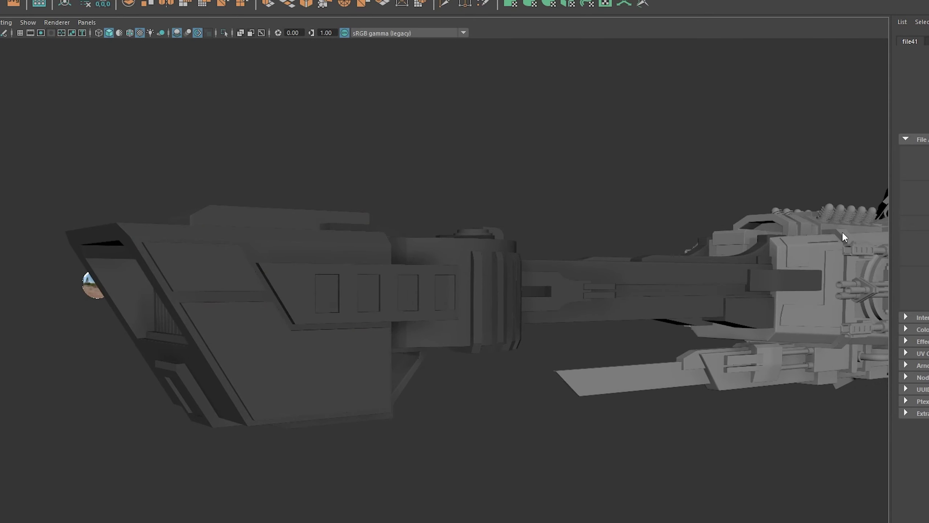
Compare wireframe, shaded and textured display, leaving the ship textured, and return to the material
click(140, 33)
click(140, 33)
click(140, 33)
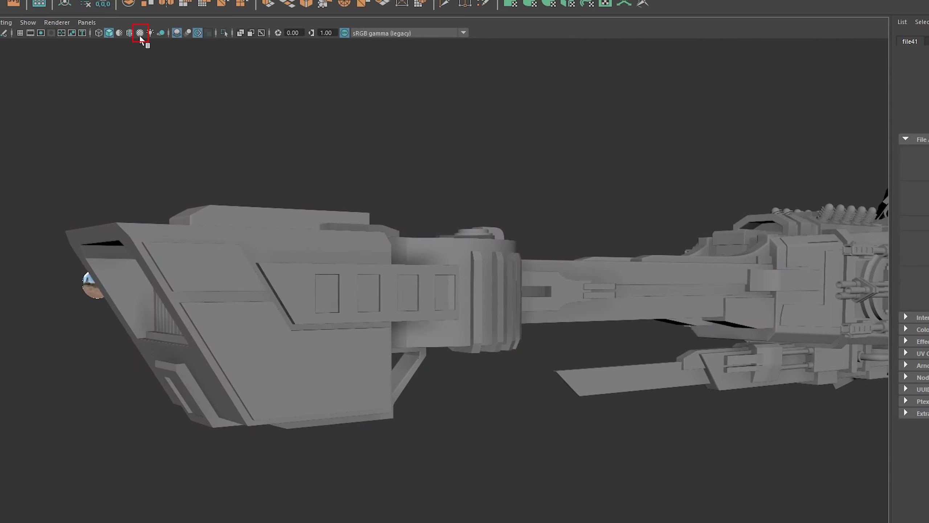
key(4)
key(5)
key(6)
key(5)
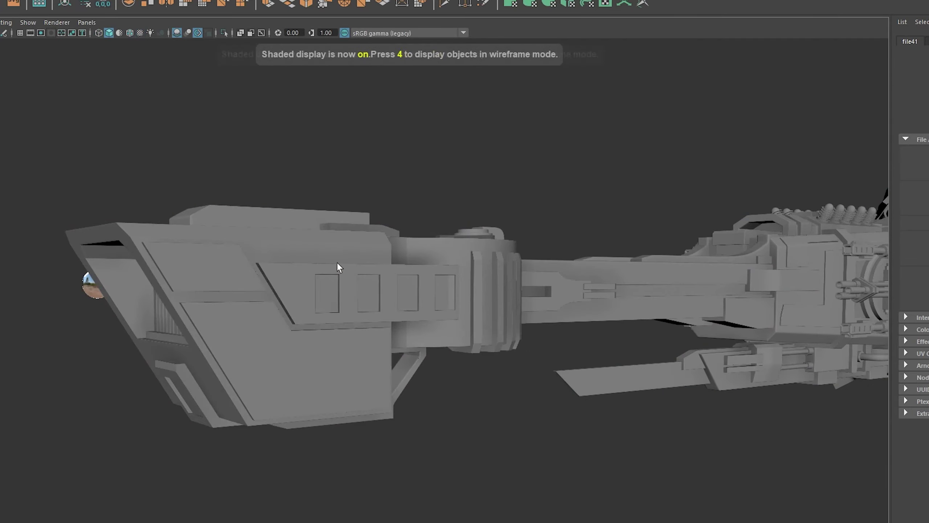
key(6)
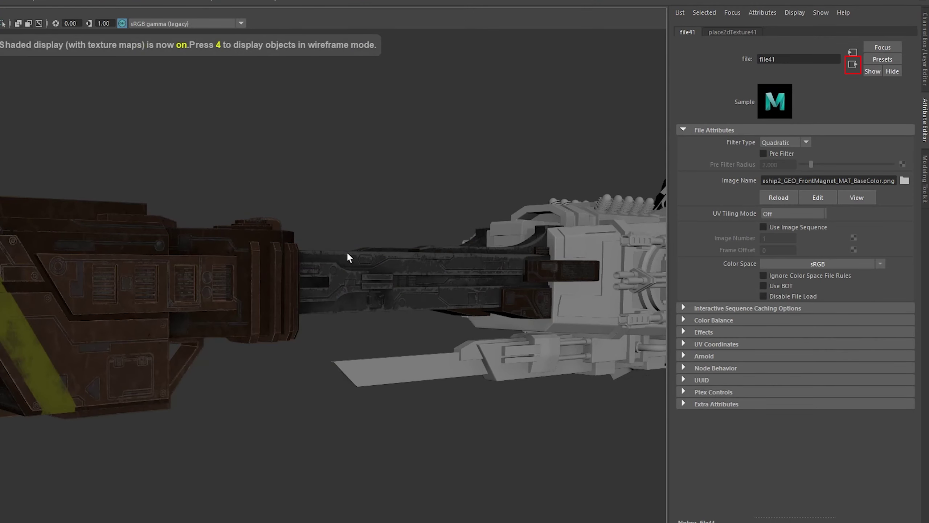
click(853, 64)
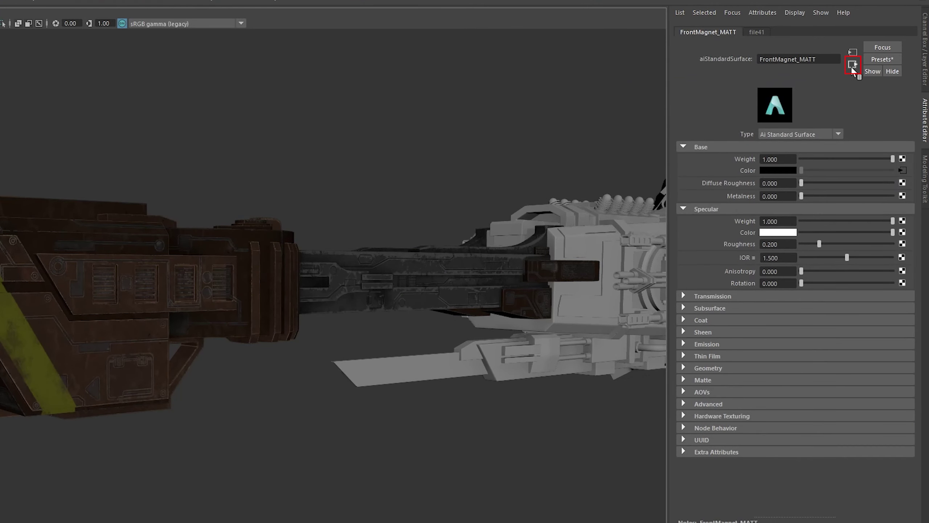
Connect a File node to Metalness loading FrontMagnet_MAT_Metallic.png
click(902, 196)
click(96, 277)
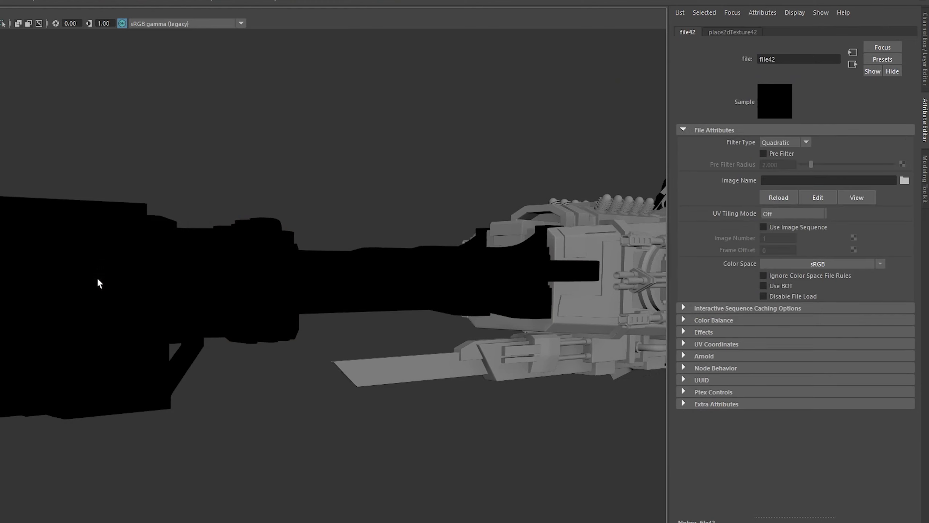
click(904, 180)
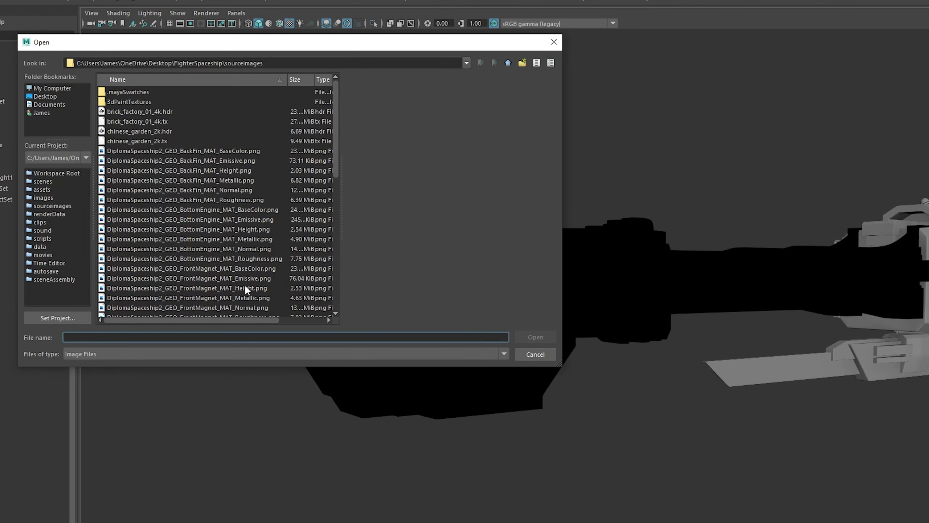
click(250, 298)
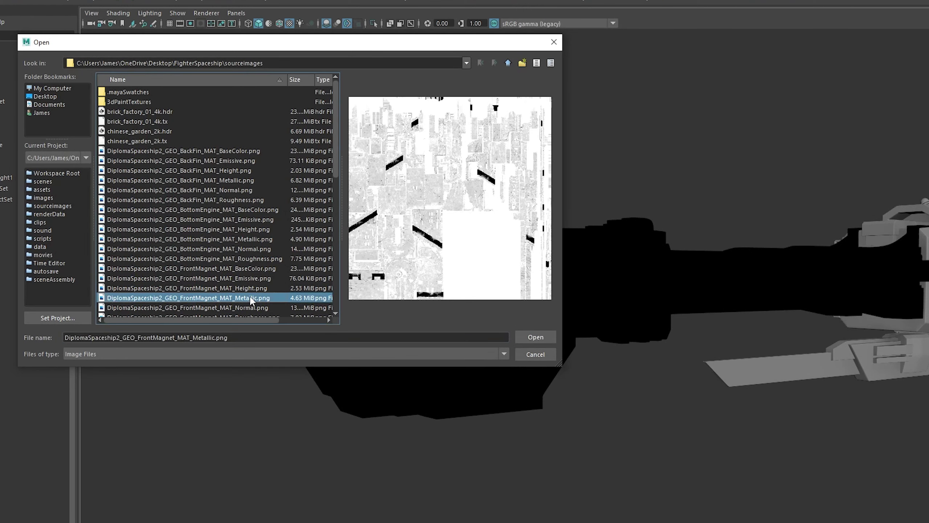
click(535, 338)
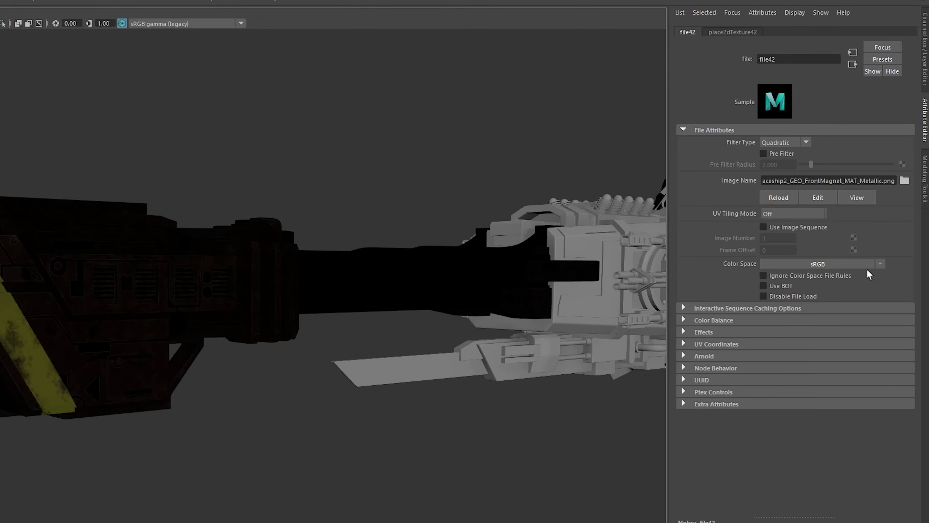
Set the metallic texture's Color Space to Raw and turn on Alpha Is Luminance
click(869, 265)
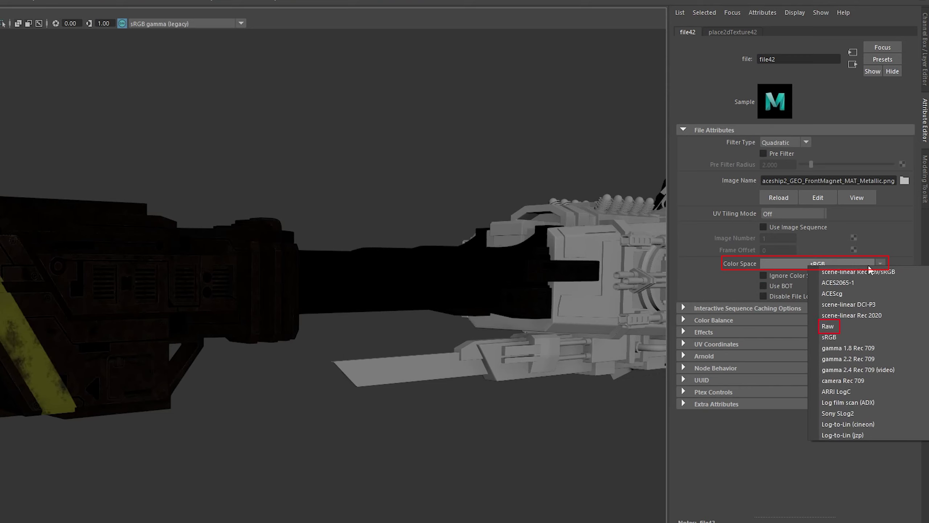
click(852, 325)
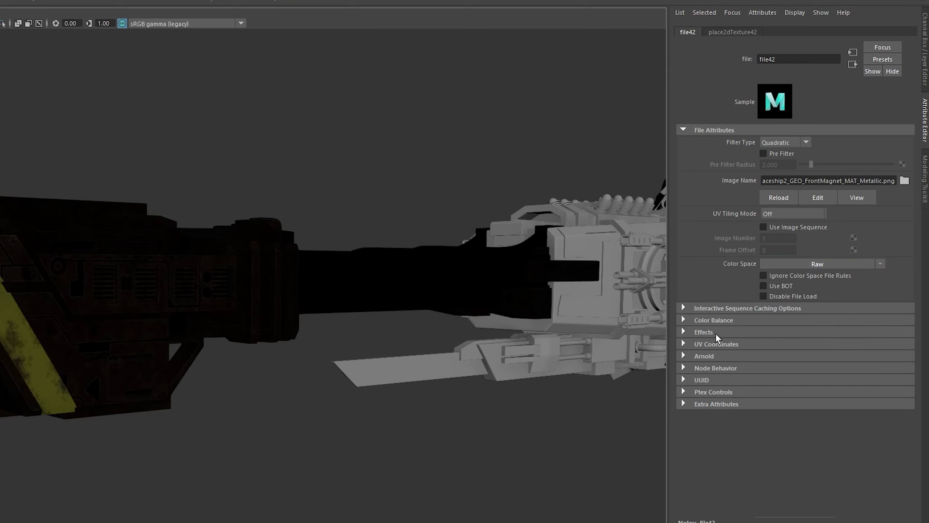
click(880, 264)
click(828, 321)
click(683, 321)
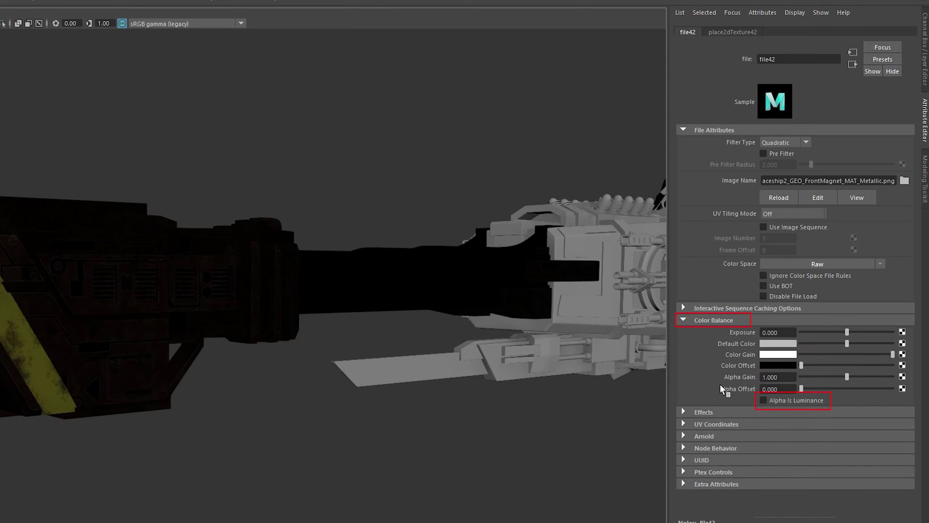
click(763, 400)
Map FrontMagnet_MAT_Roughness.png to Specular Roughness with Color Space set to Raw
click(852, 64)
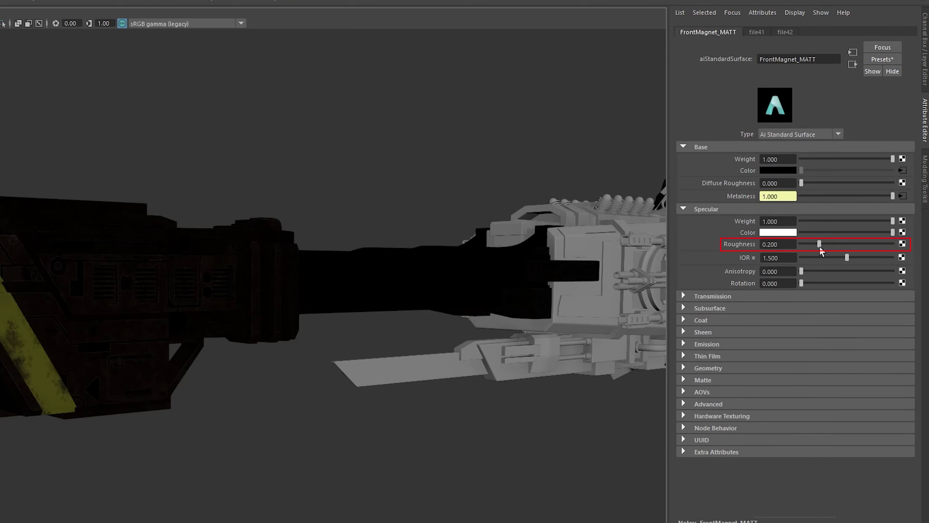
click(902, 245)
click(92, 275)
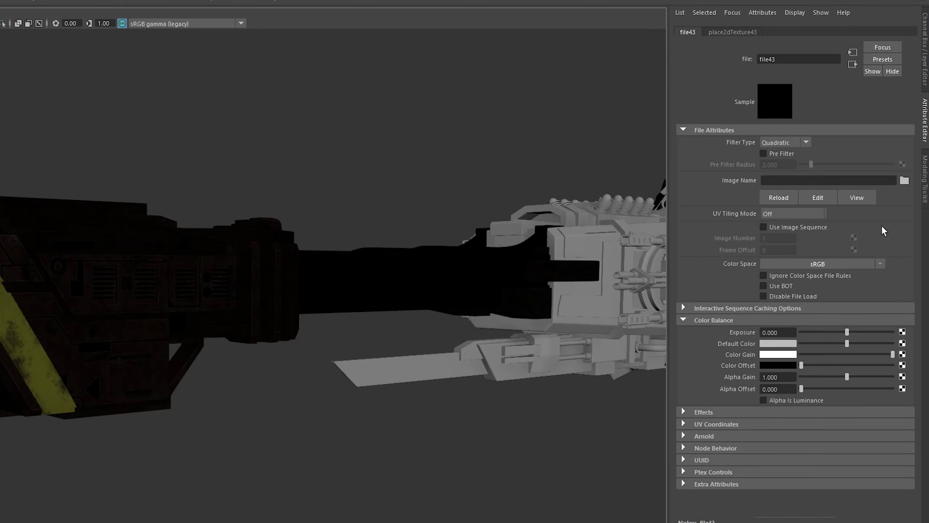
click(904, 181)
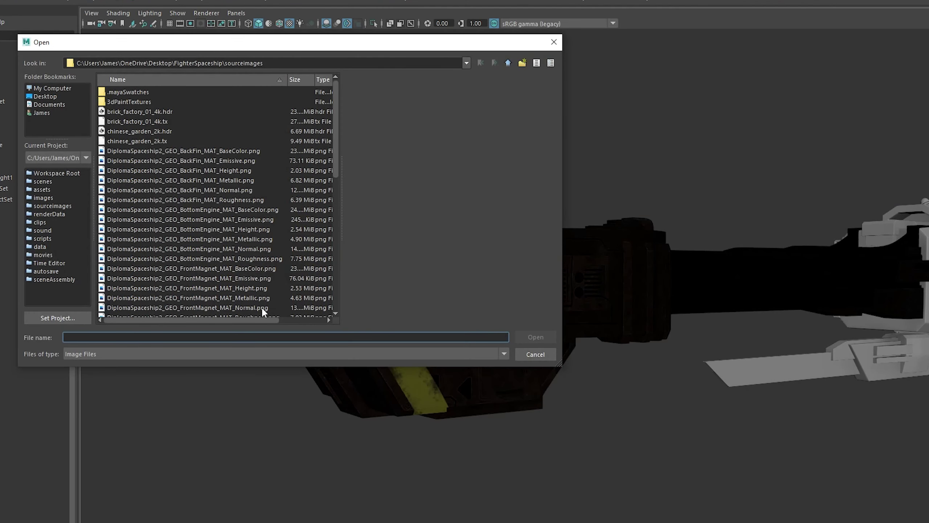
drag(336, 161, 338, 182)
click(264, 268)
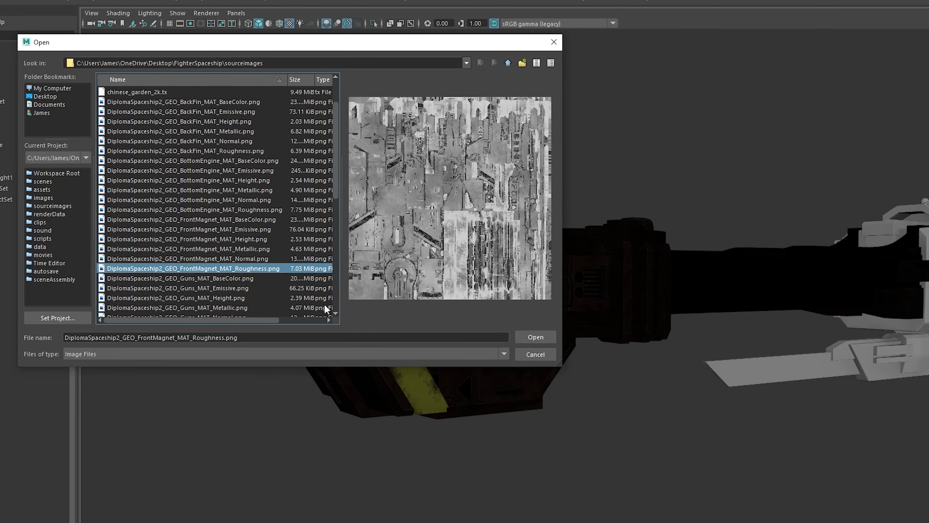
click(540, 338)
click(871, 263)
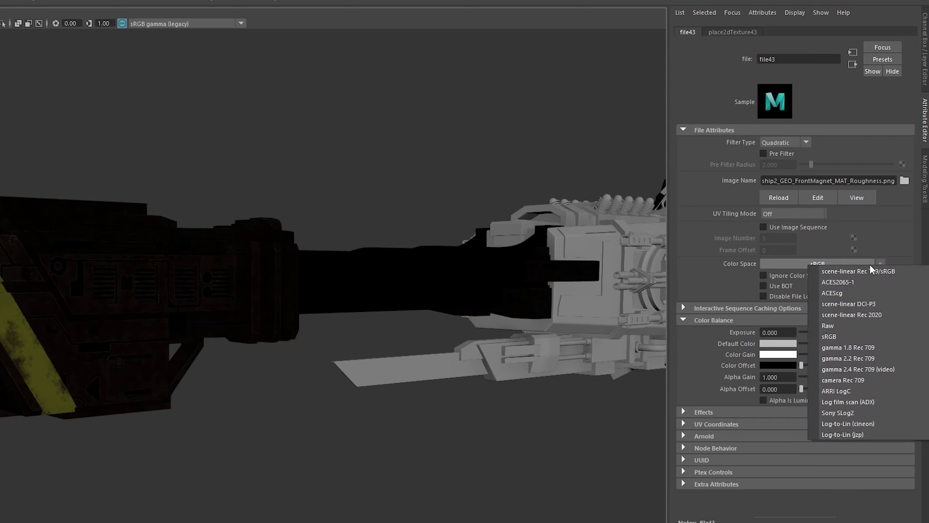
click(855, 325)
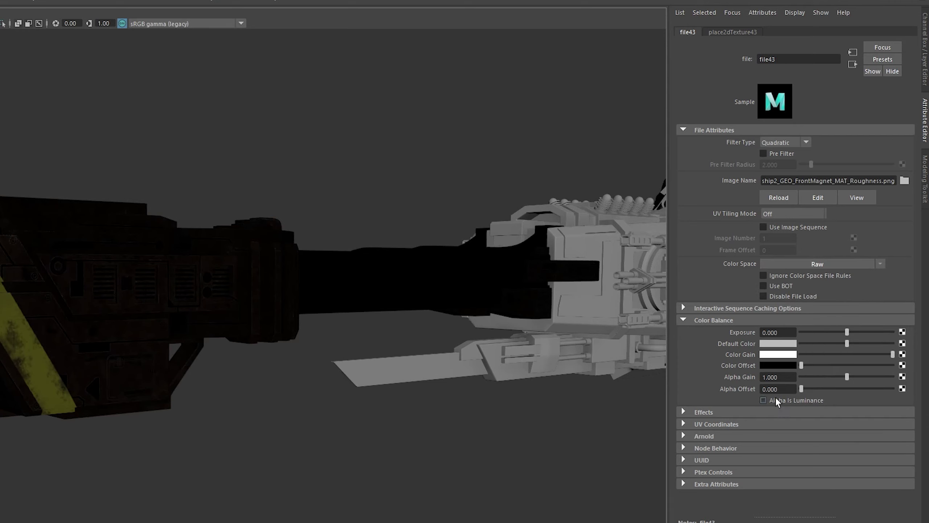
Add a File node to FrontMagnet_MATT's Emission Color
click(854, 66)
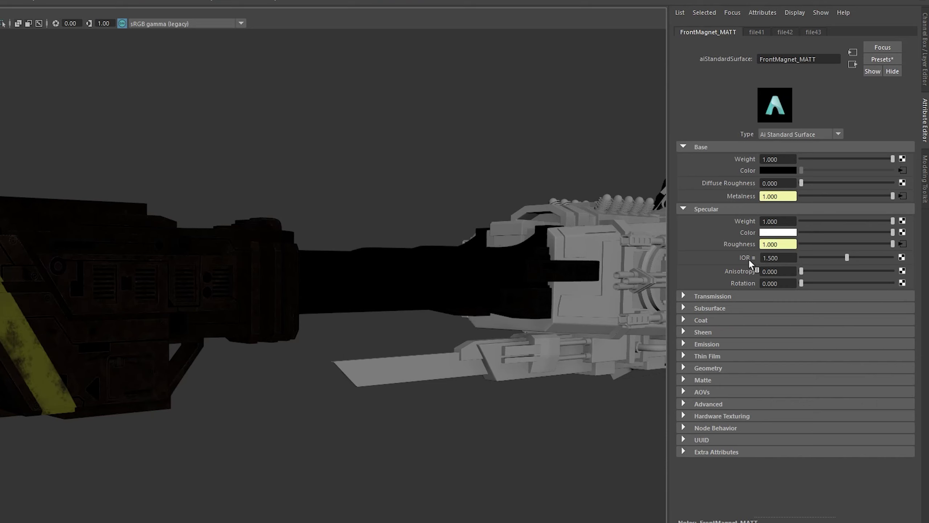
click(717, 346)
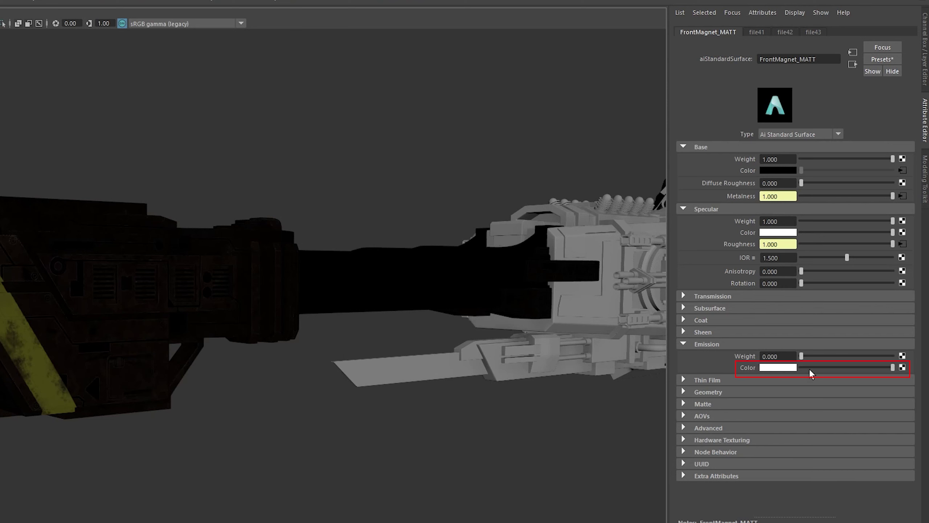
click(902, 367)
click(95, 277)
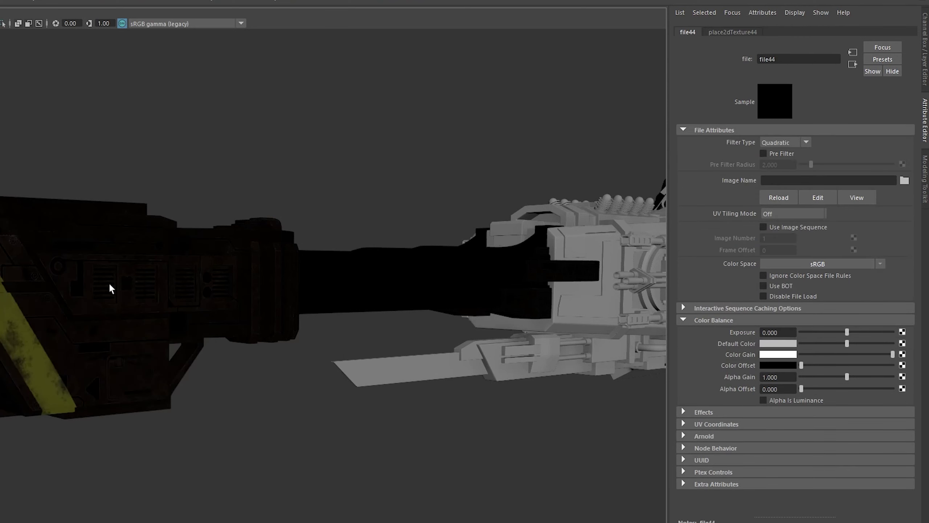
Load FrontMagnet_MAT_Emissive.png and raise Emission Weight to 1.000
click(904, 180)
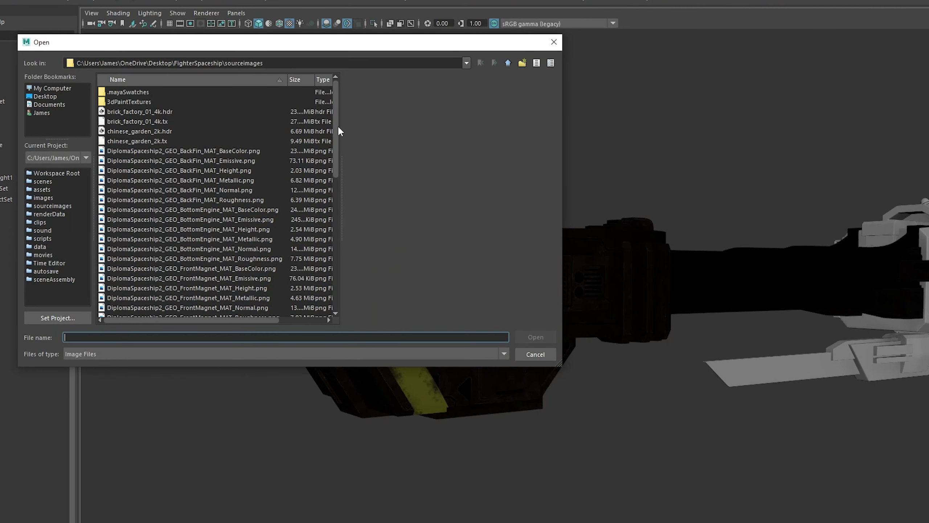
drag(339, 127, 339, 152)
click(246, 220)
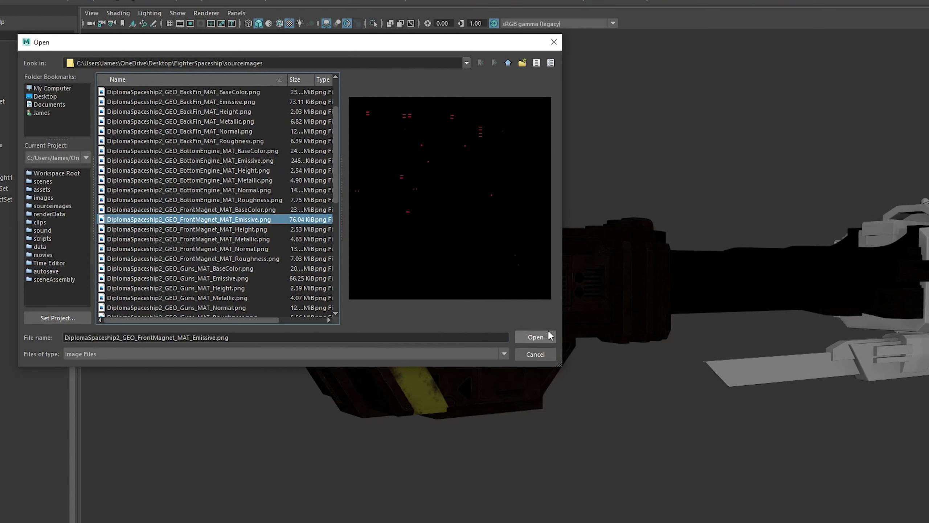
click(536, 337)
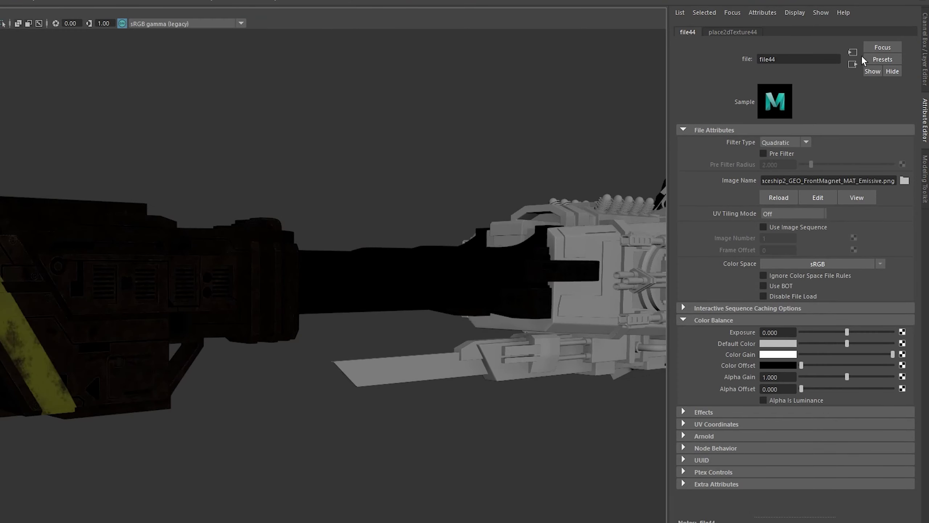
click(853, 64)
drag(802, 357, 895, 356)
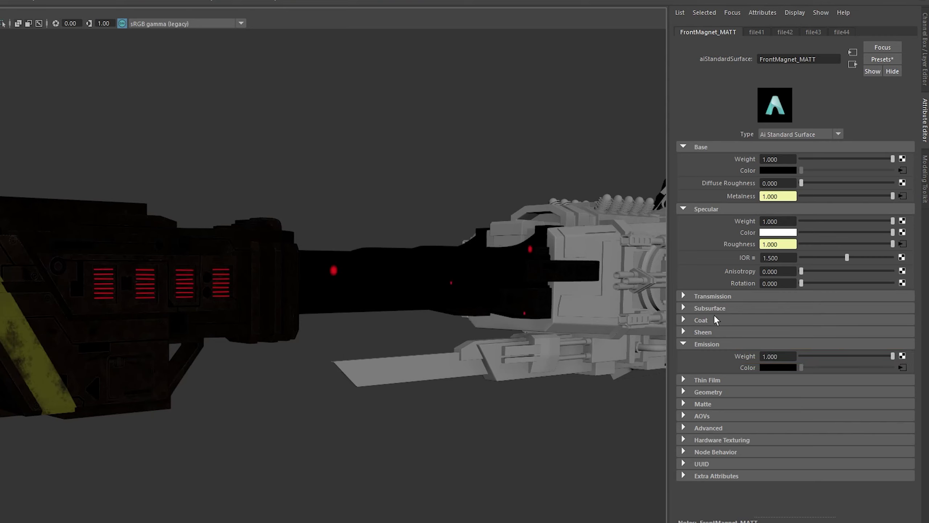
Add a File node to Bump Mapping used as Tangent Space Normals
click(728, 393)
scroll(727, 391, down, 1)
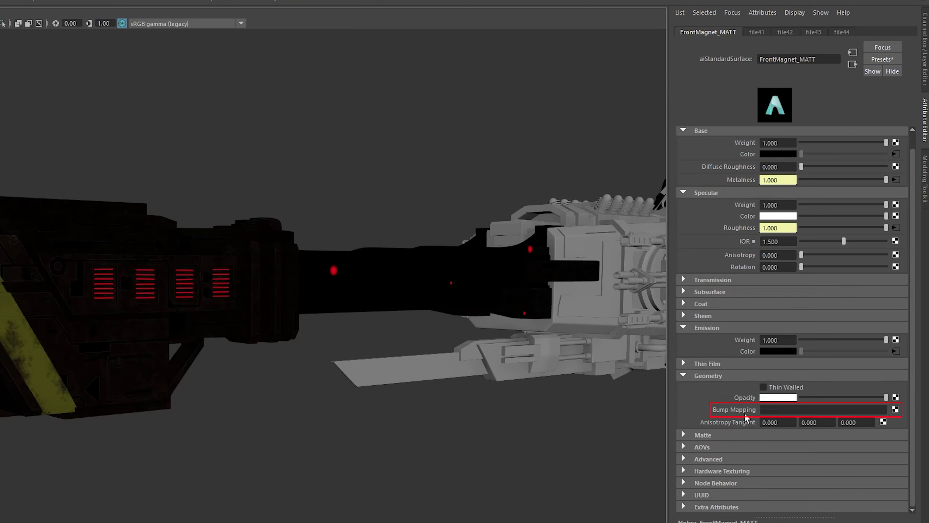
click(896, 409)
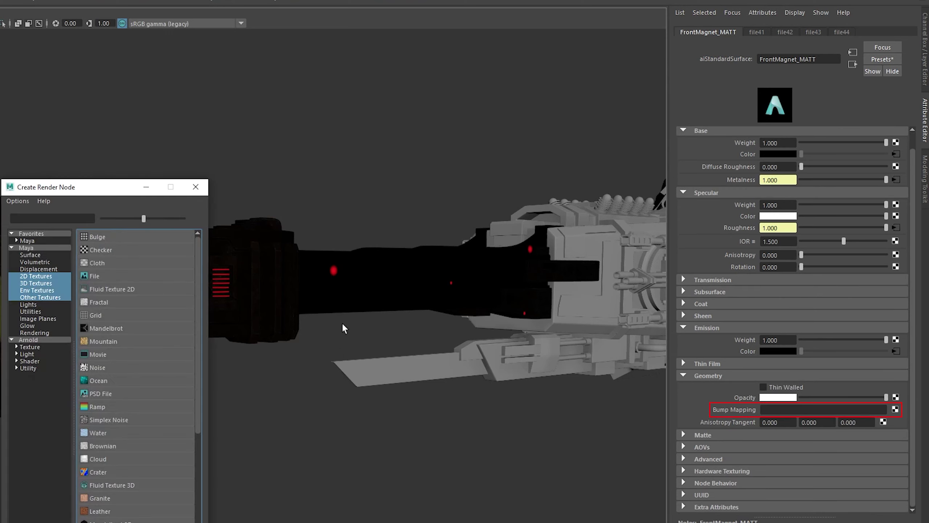
click(94, 275)
click(828, 167)
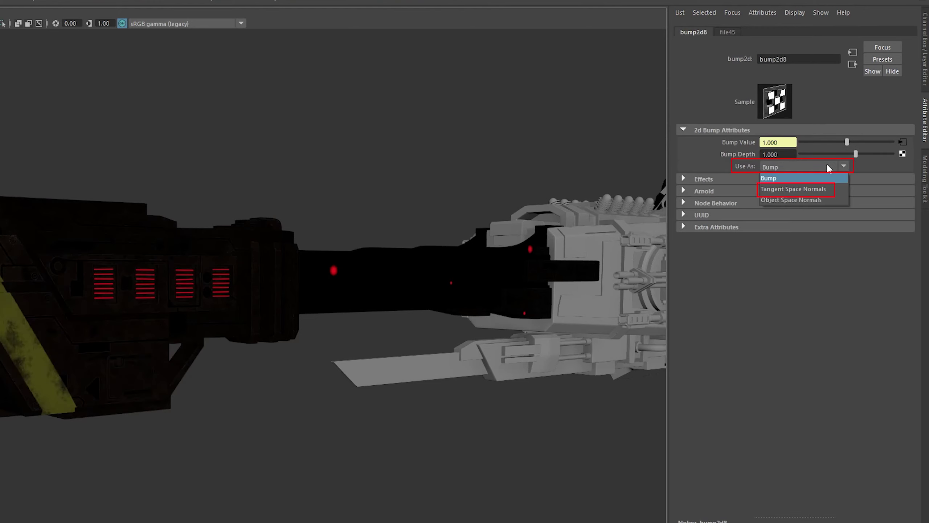
click(820, 188)
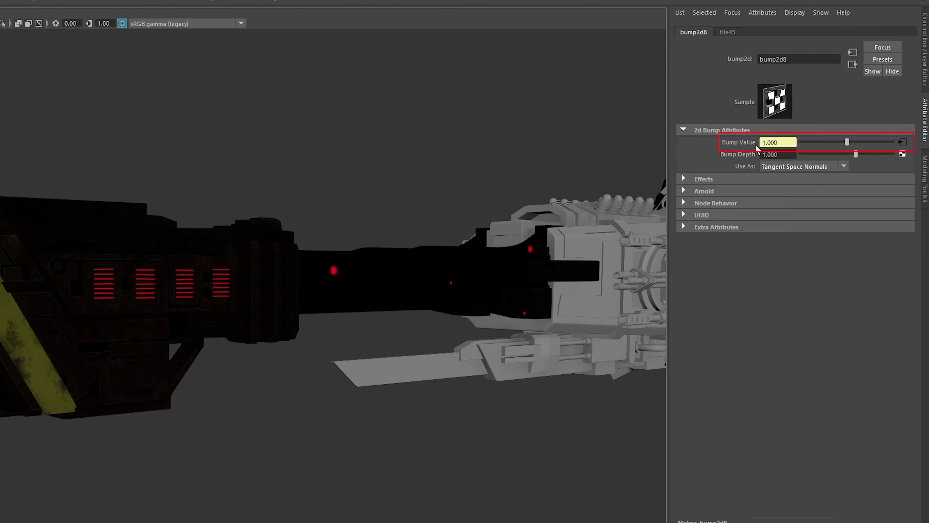
Load FrontMagnet_MAT_Normal.png into the bump file texture with Color Space set to Raw
click(905, 142)
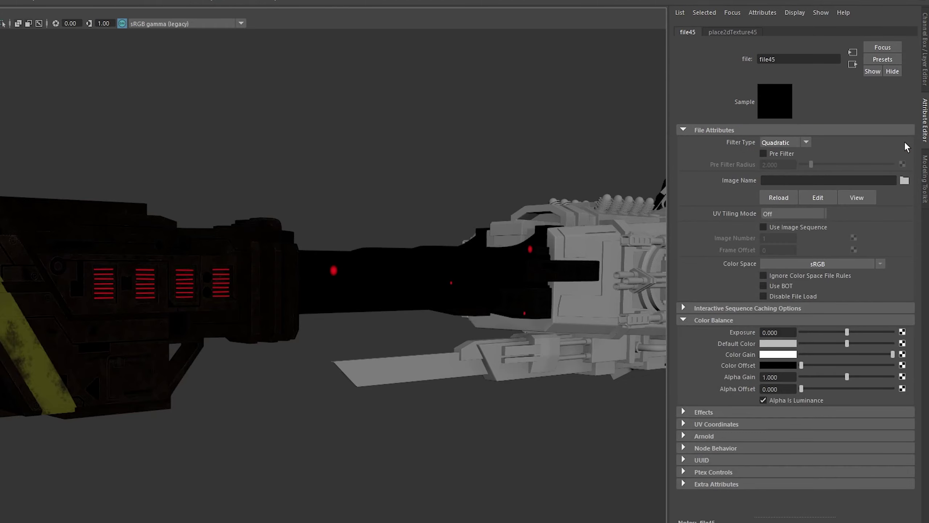
click(904, 181)
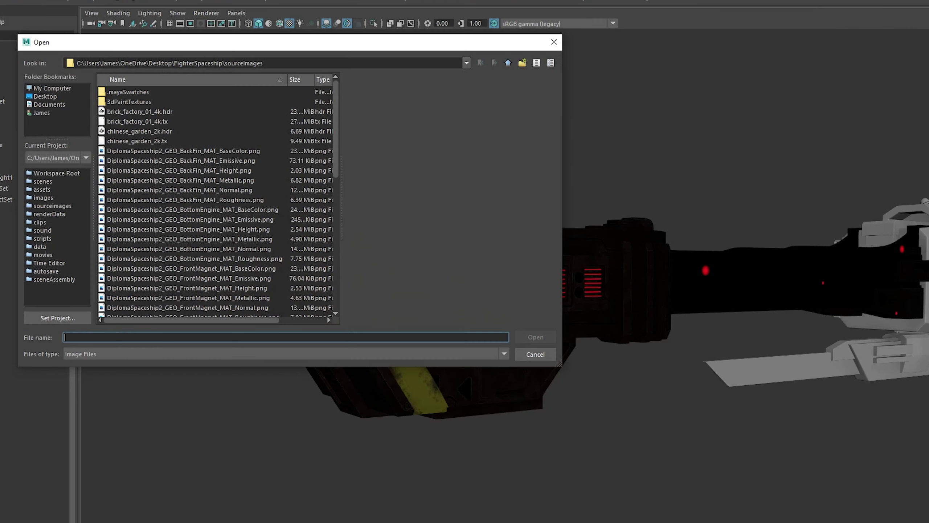
scroll(334, 145, down, 1)
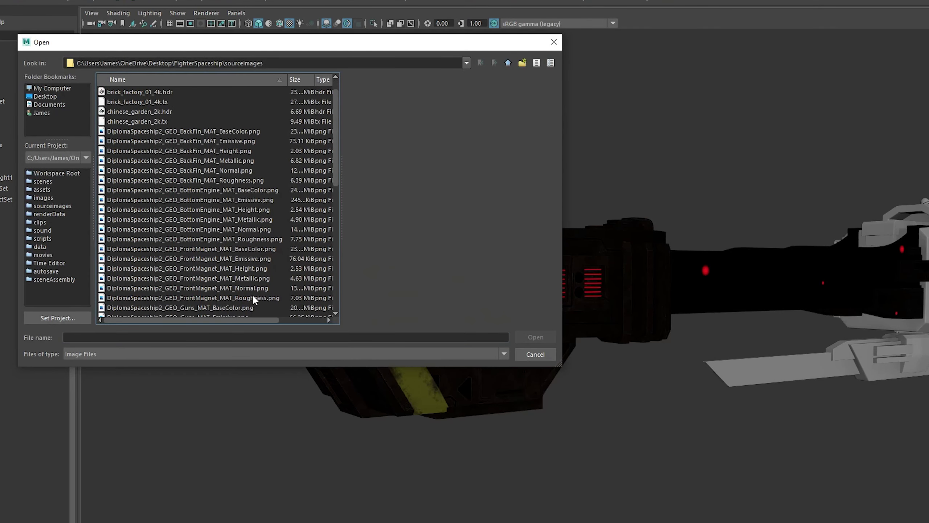
click(255, 288)
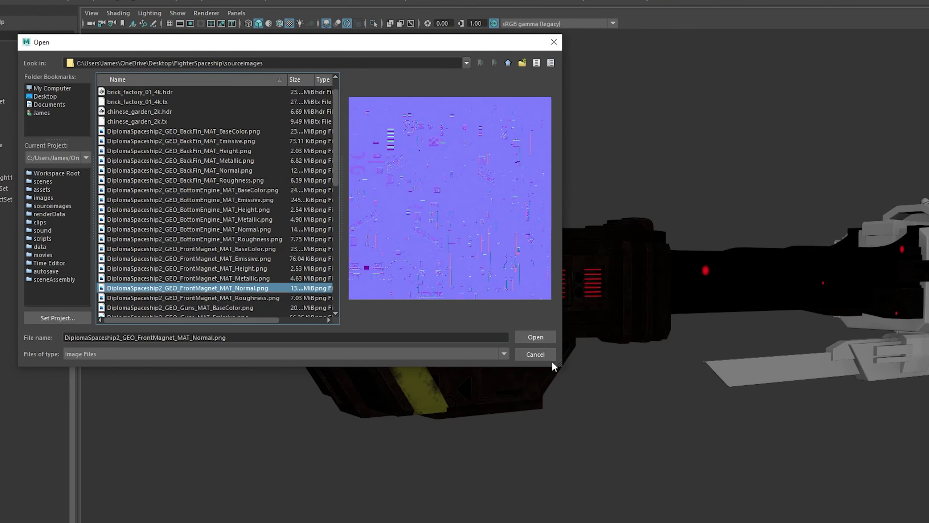
click(543, 337)
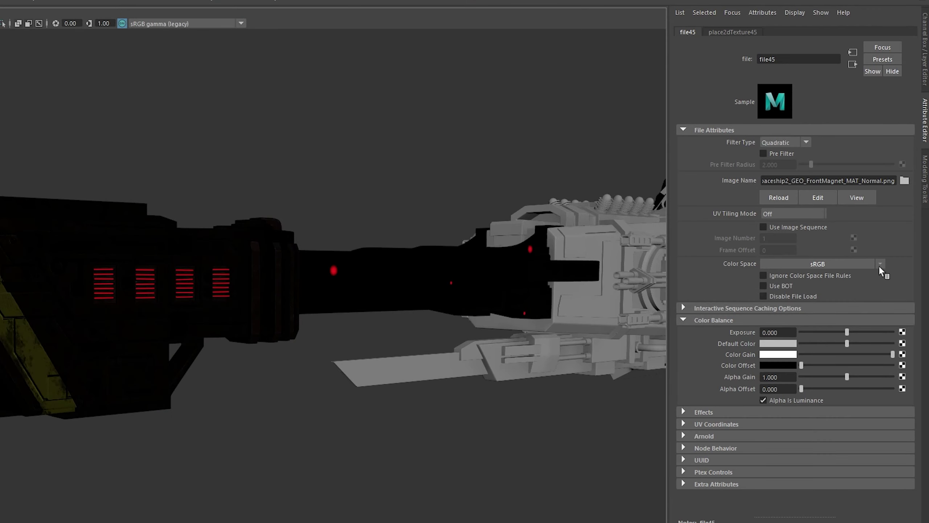
click(868, 264)
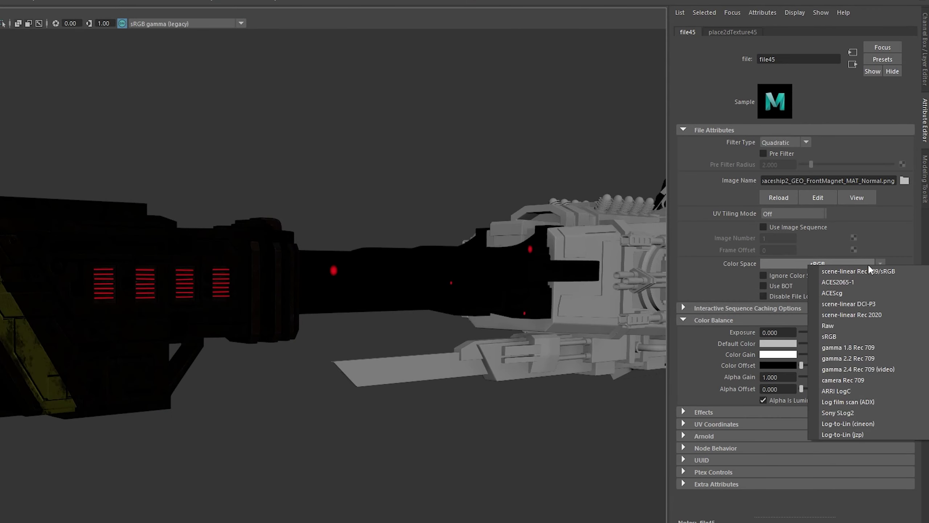
click(860, 325)
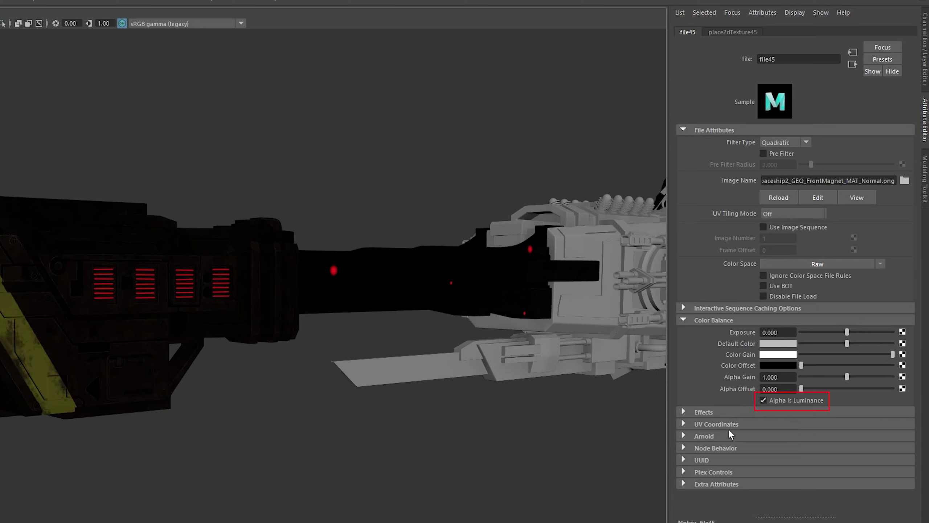
click(851, 65)
Run an Arnold test render of the textured front magnet, then close the RenderView
click(852, 65)
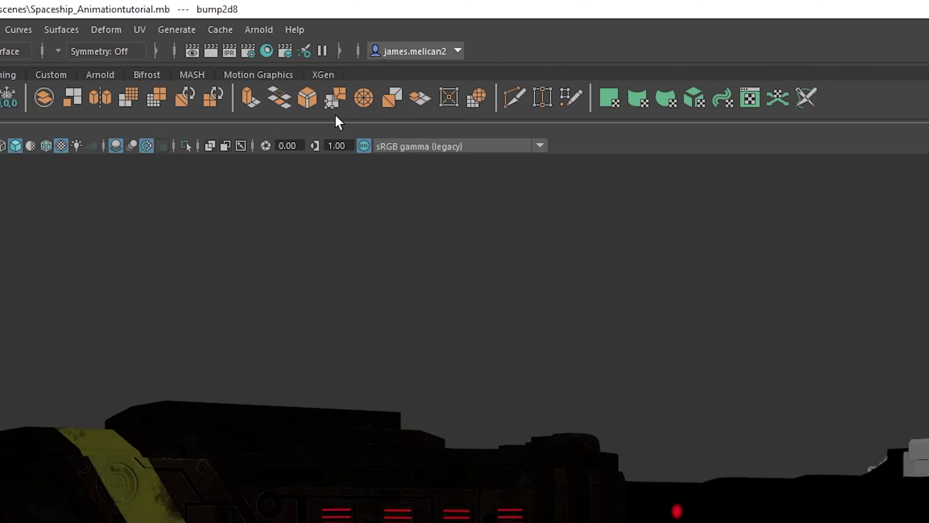
click(340, 13)
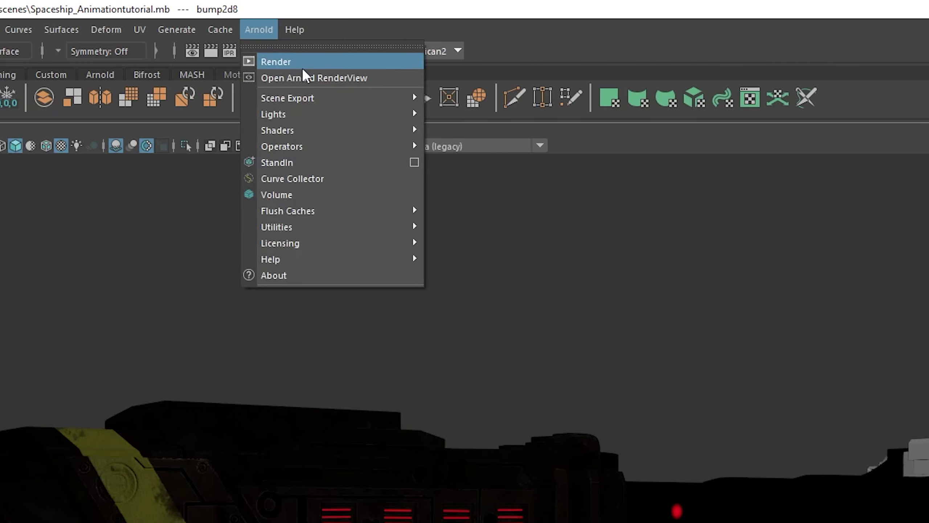
click(348, 27)
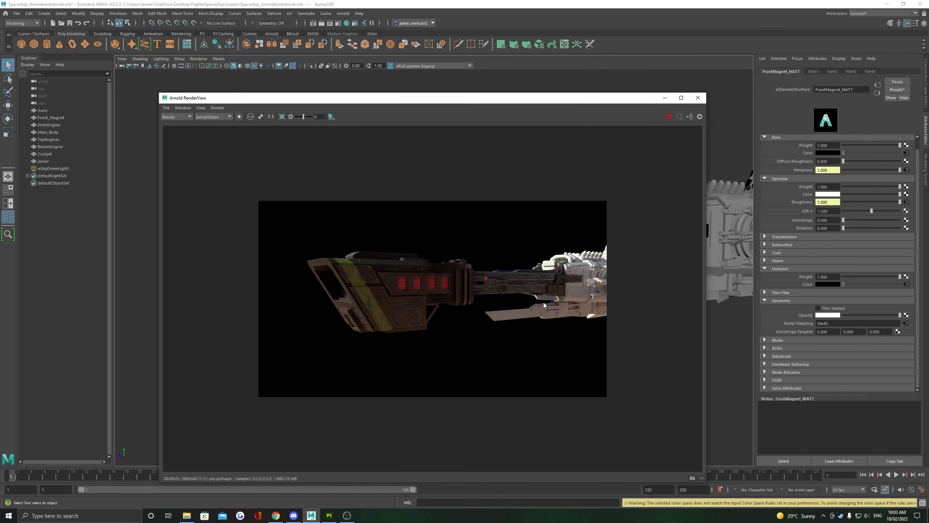
click(698, 98)
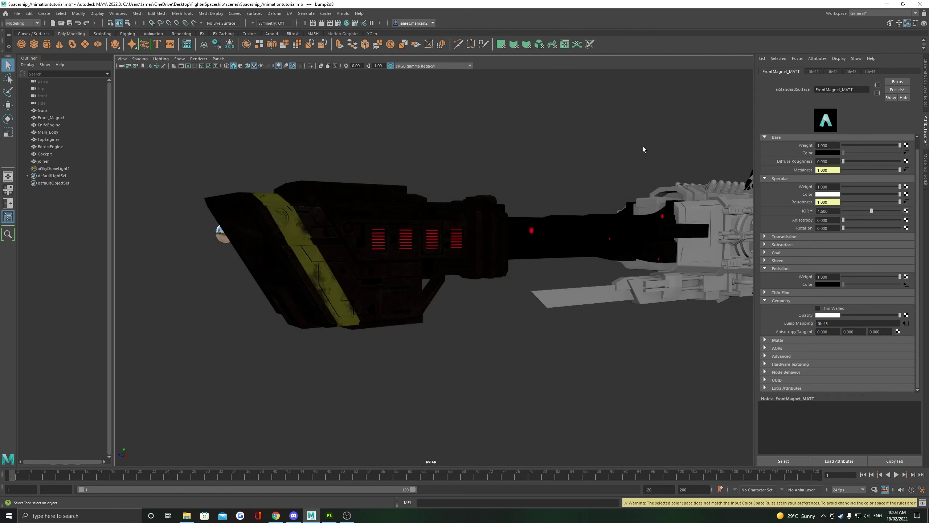
Add a colour file texture to the back fin's material and view it textured
alt+drag(643, 150, 483, 206)
right_drag(482, 207, 511, 349)
click(315, 204)
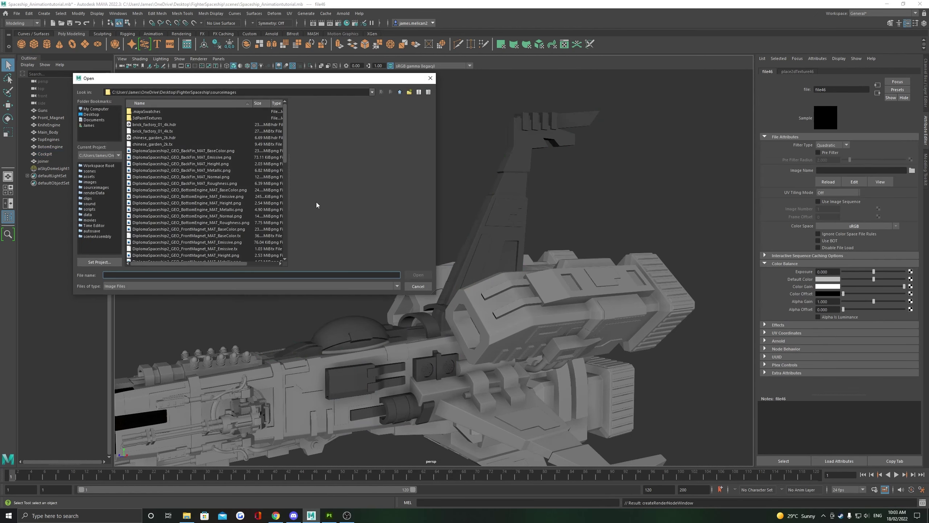
key(Escape)
key(6)
Add file textures to further BackFin_MATT inputs and load the BackFin normal map
click(877, 93)
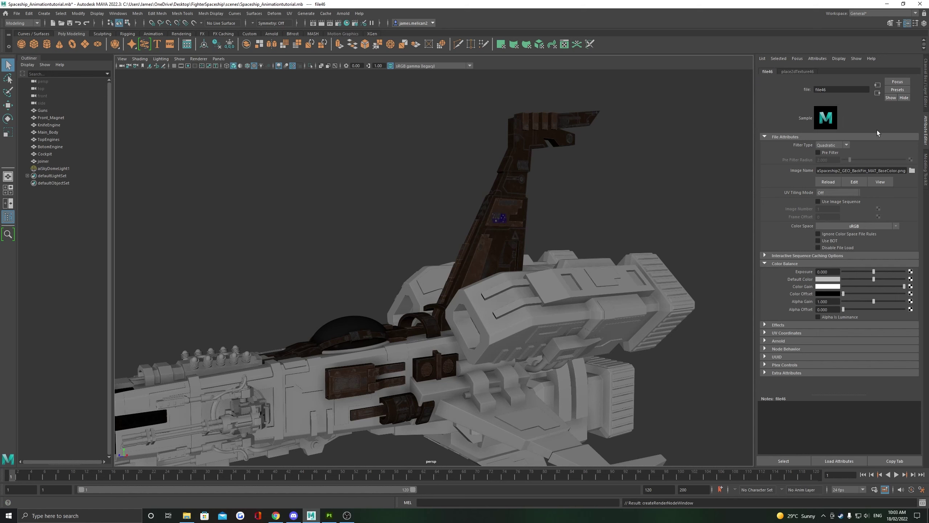
click(906, 170)
click(315, 204)
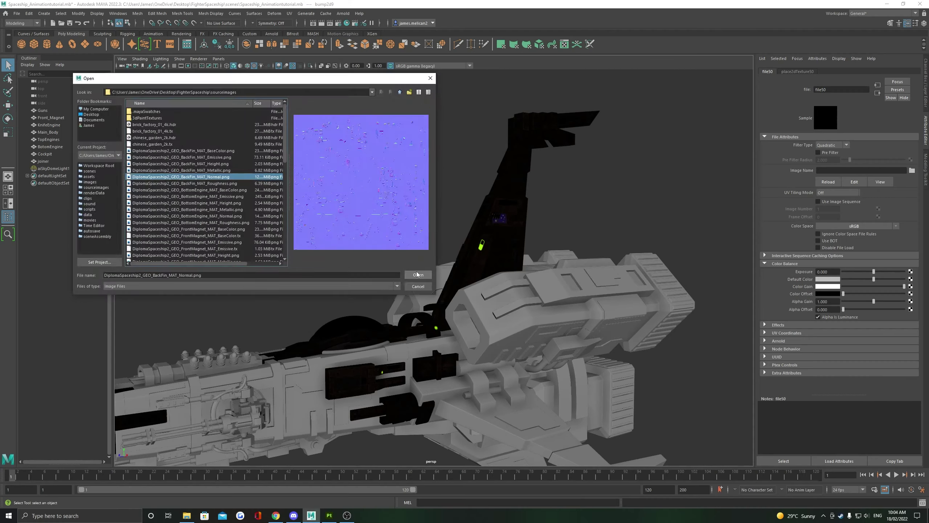
key(Return)
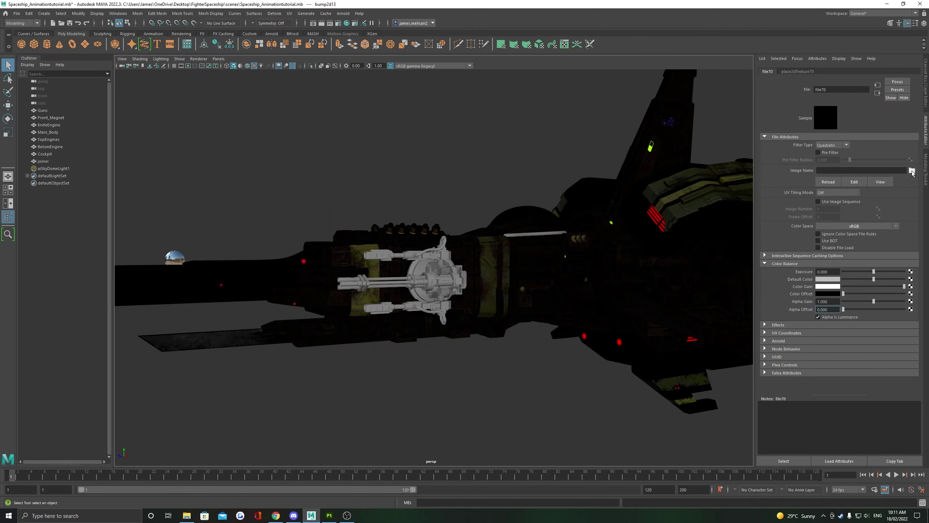
Connect the Guns_MAT texture files, including bump, to the Guns_MATT material
click(912, 171)
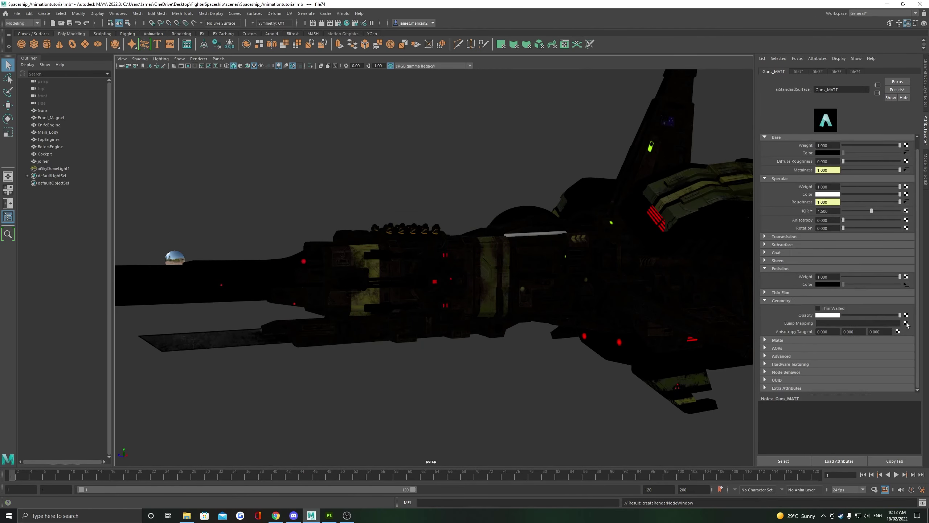